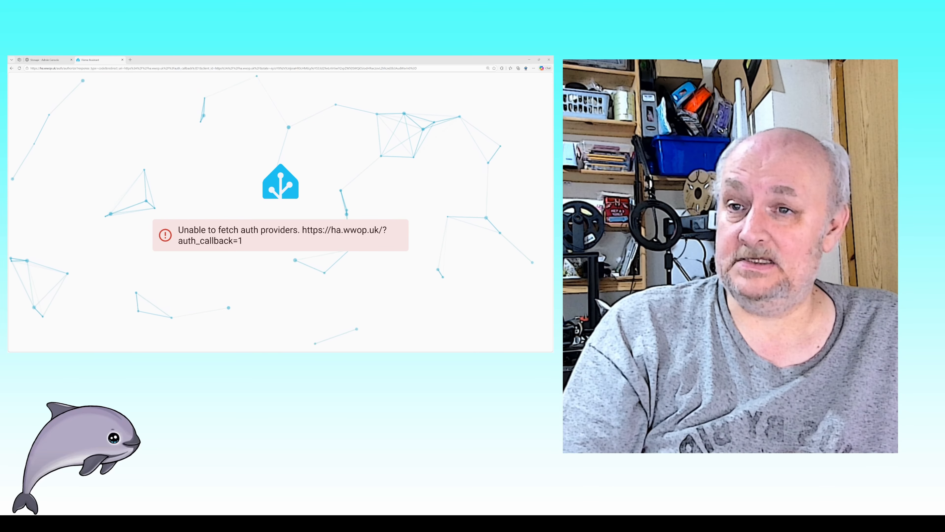
Step: Open the Workspace storage overview and bring up the options for buying more storage
click(56, 60)
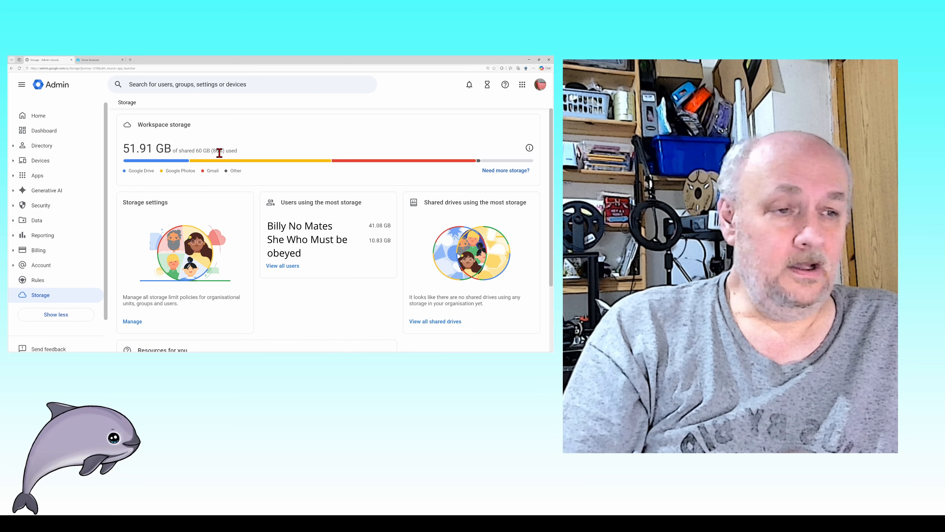
mouse_move(436, 159)
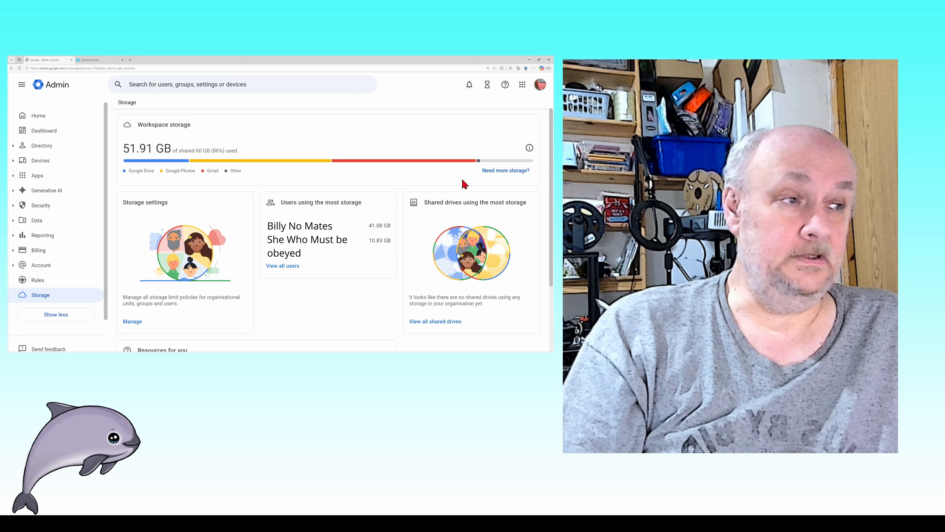
mouse_move(498, 184)
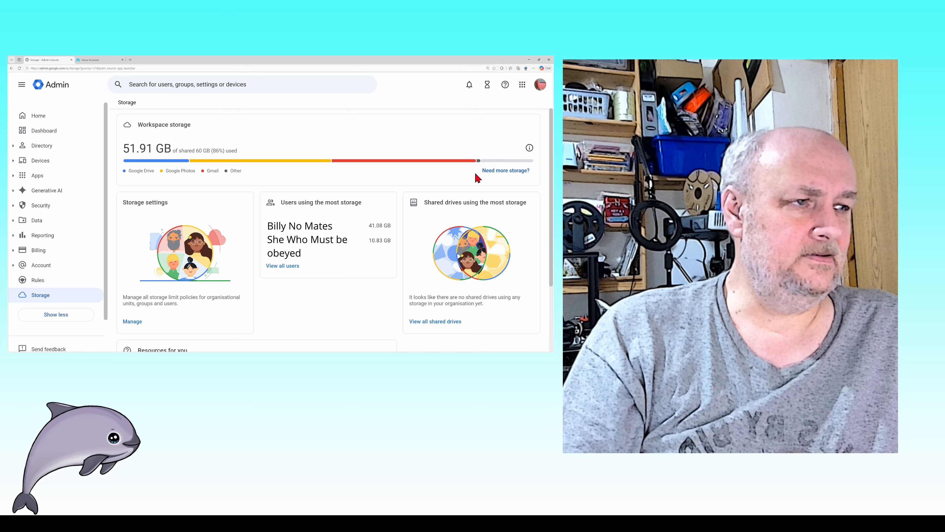
click(505, 174)
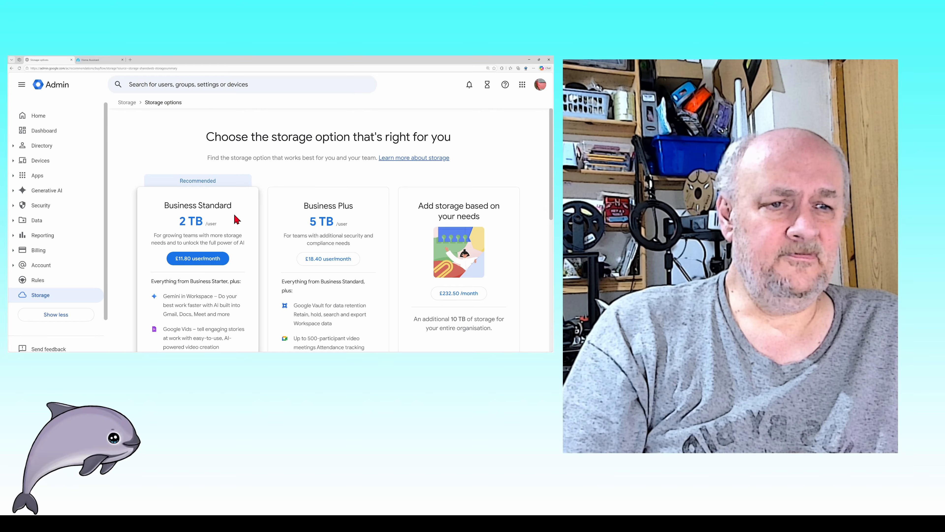
Step: Scroll down the Storage options page
scroll(217, 223, down, 1)
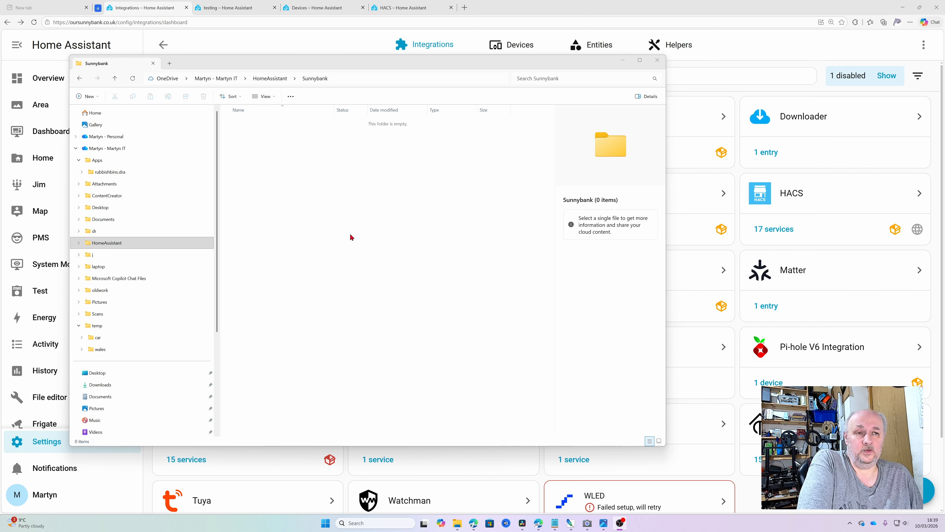
Step: Minimize File Explorer and add the Microsoft OneDrive for Business integration via a 'micro' search
click(623, 62)
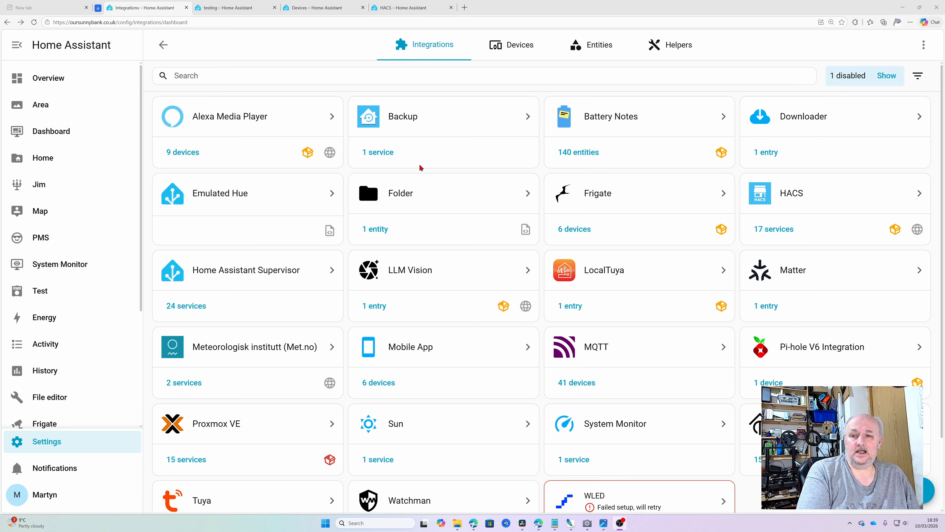
click(893, 490)
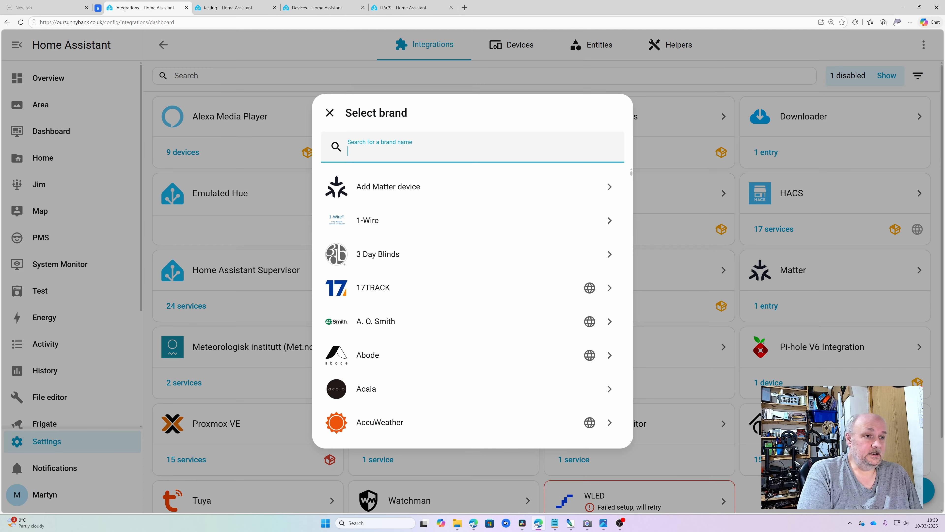
text(micro)
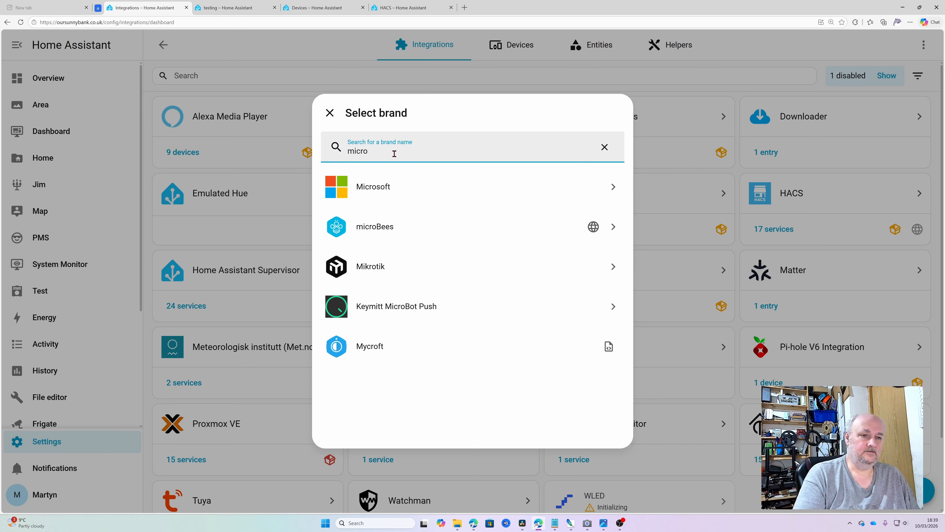
click(396, 196)
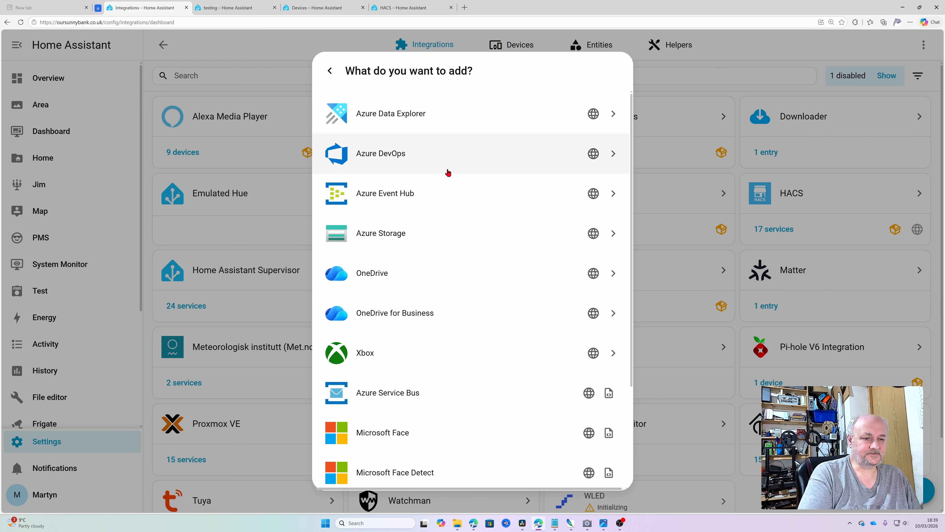
scroll(448, 173, down, 3)
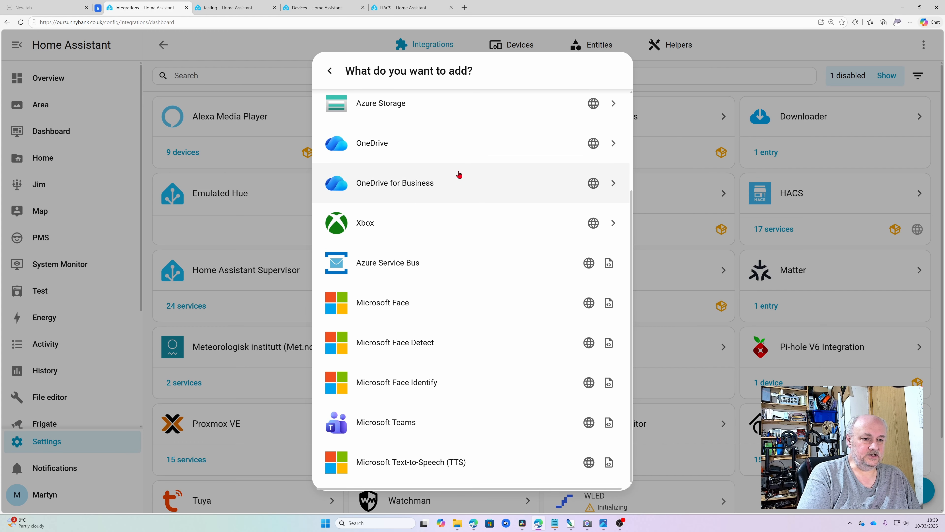
scroll(459, 175, up, 1)
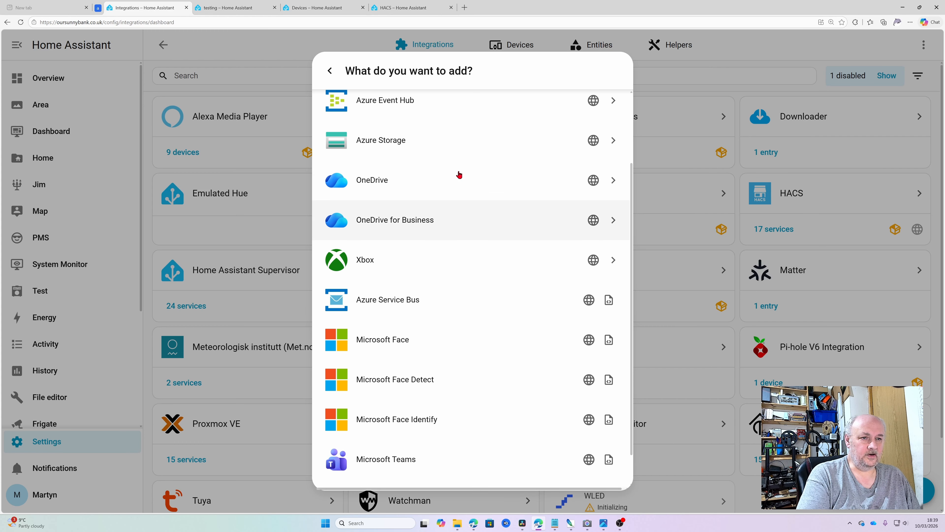
click(449, 219)
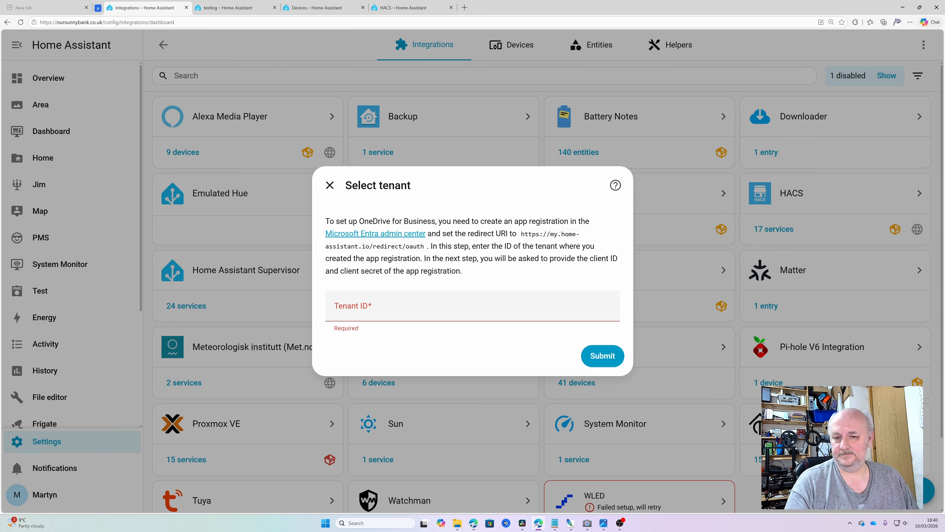
Step: Paste the Entra tenant ID into the Tenant ID field and submit it
key(ctrl+v)
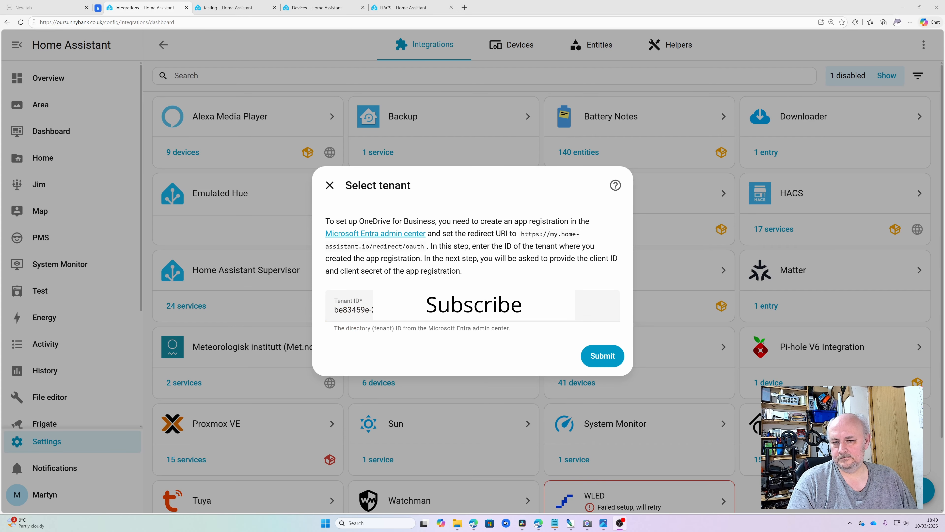
click(594, 358)
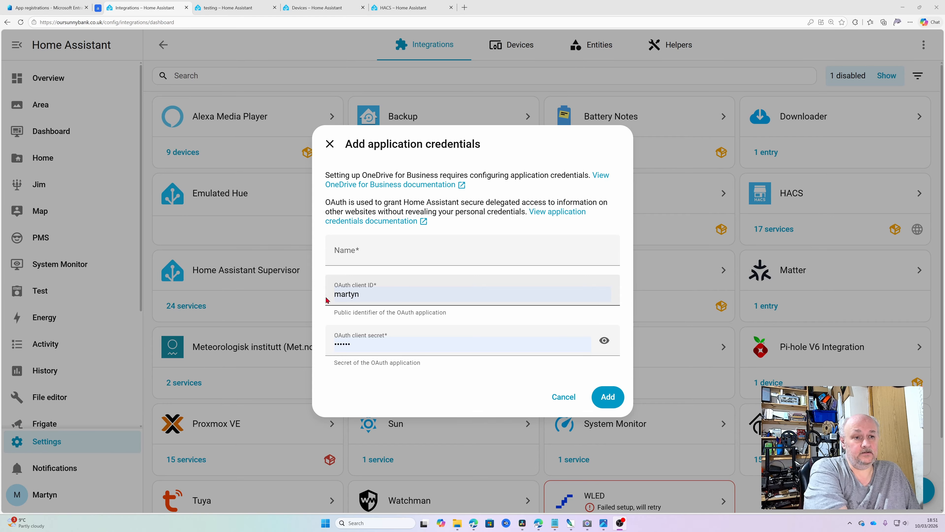
Step: Name the application credentials HomeAssistant-SunnyBank, then switch to the Entra App registrations tab
click(390, 252)
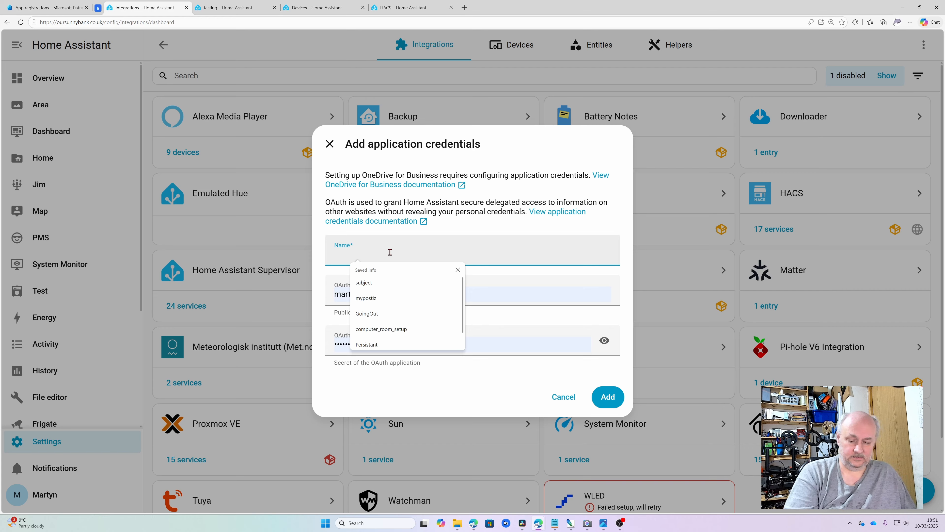
text(Home)
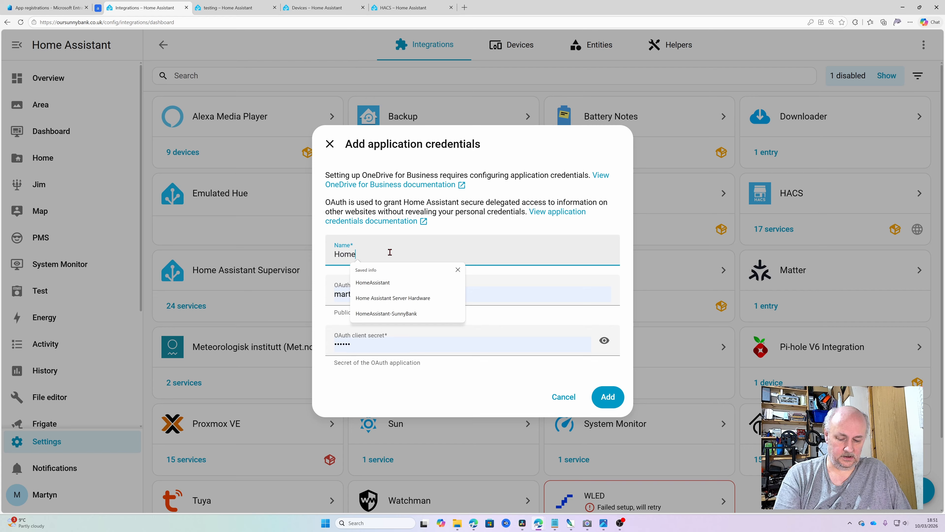
text(Assistant)
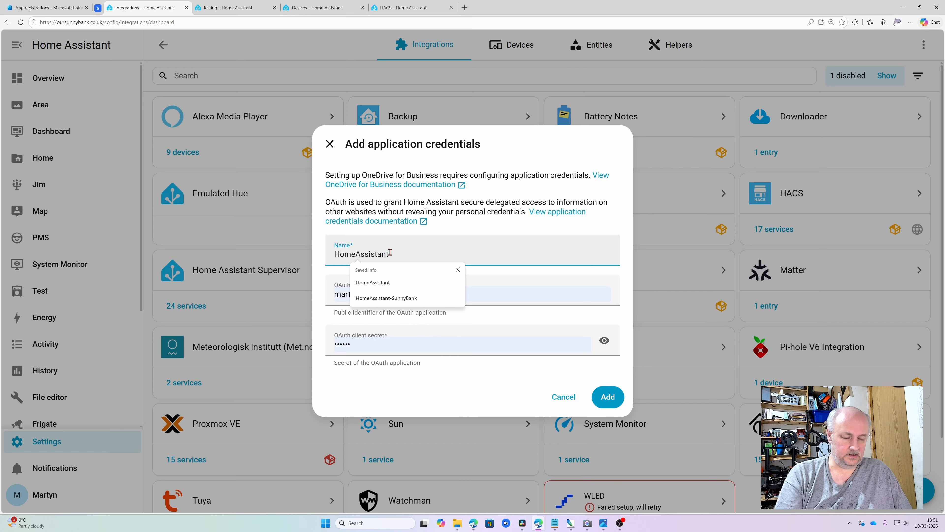
text(-)
key(Tab)
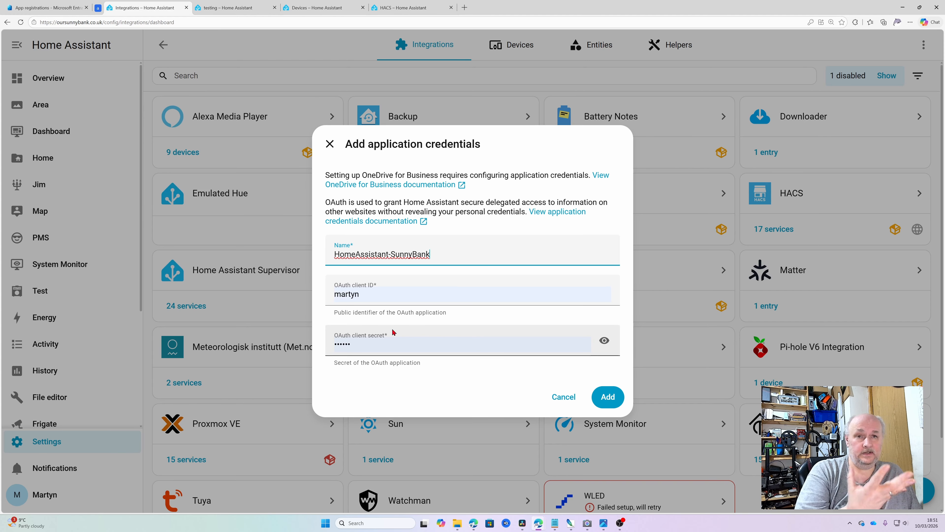
click(61, 10)
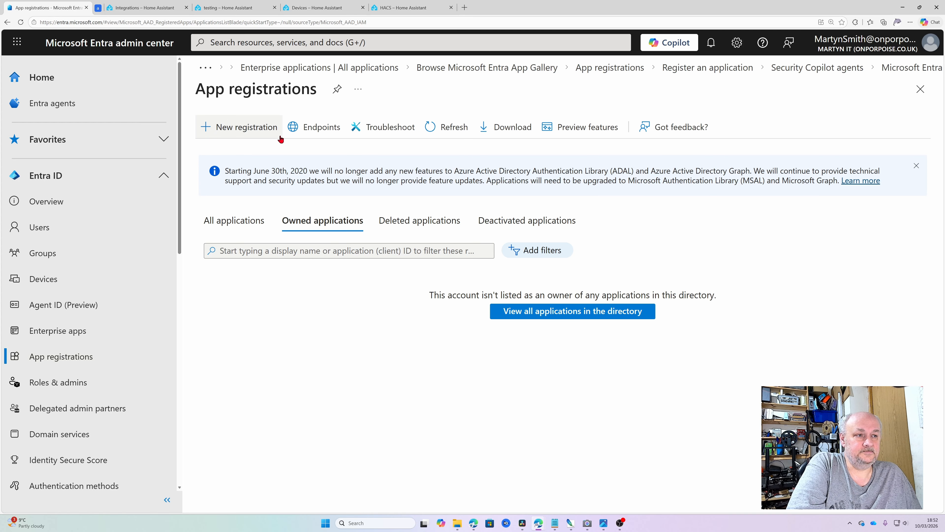
Step: Start a new app registration and enter the name 'HomeAsssitant-' without the Backup suffix
click(256, 130)
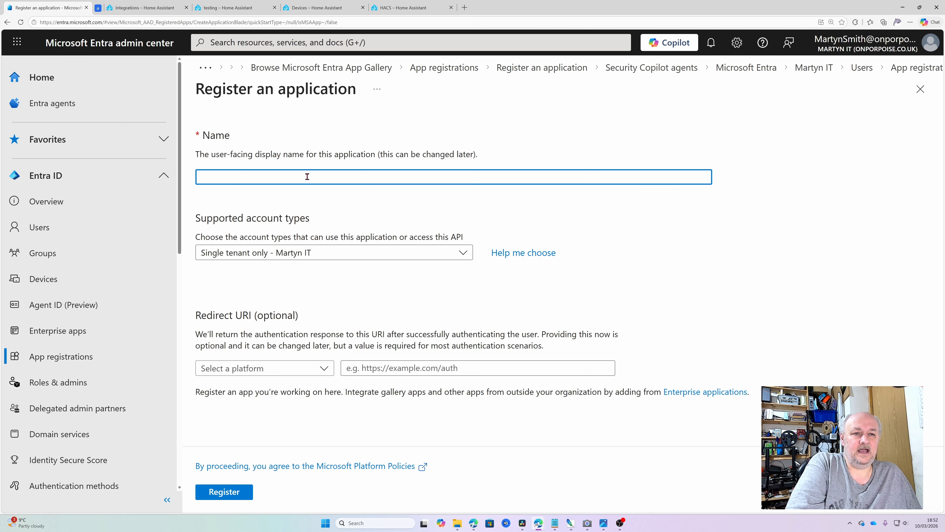
text(Home)
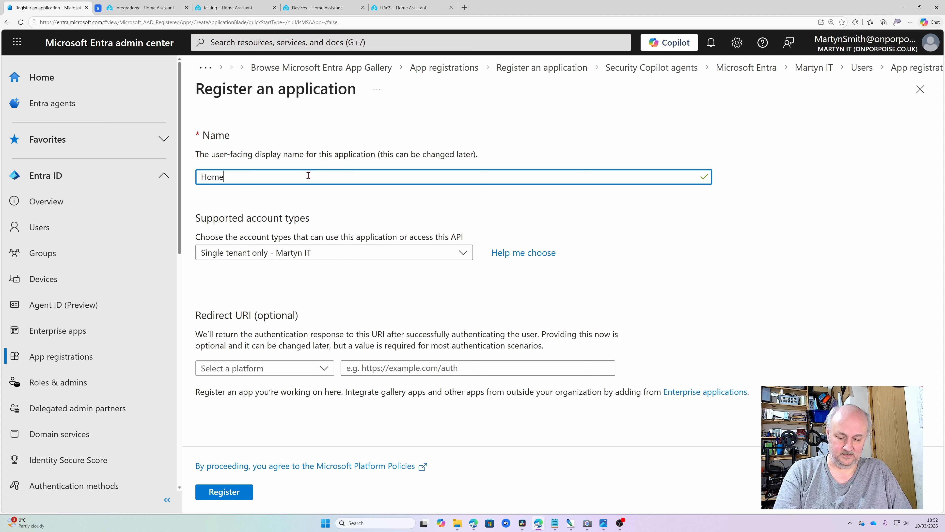
text(Asssias)
key(BackSpace)
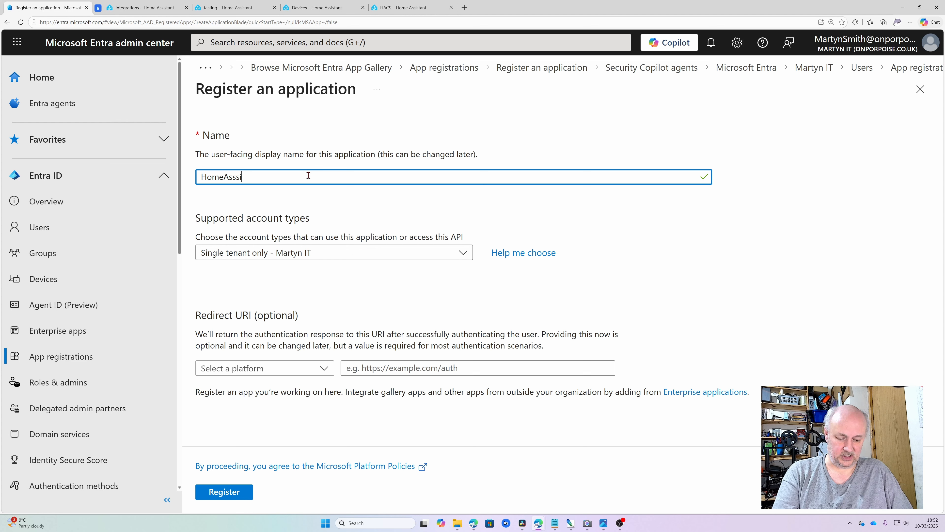
text(tant-)
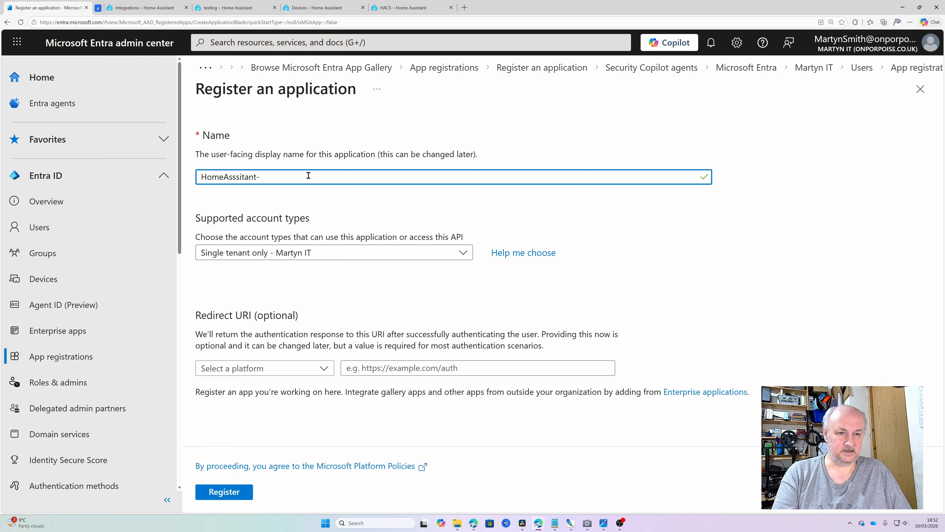
text(Backup)
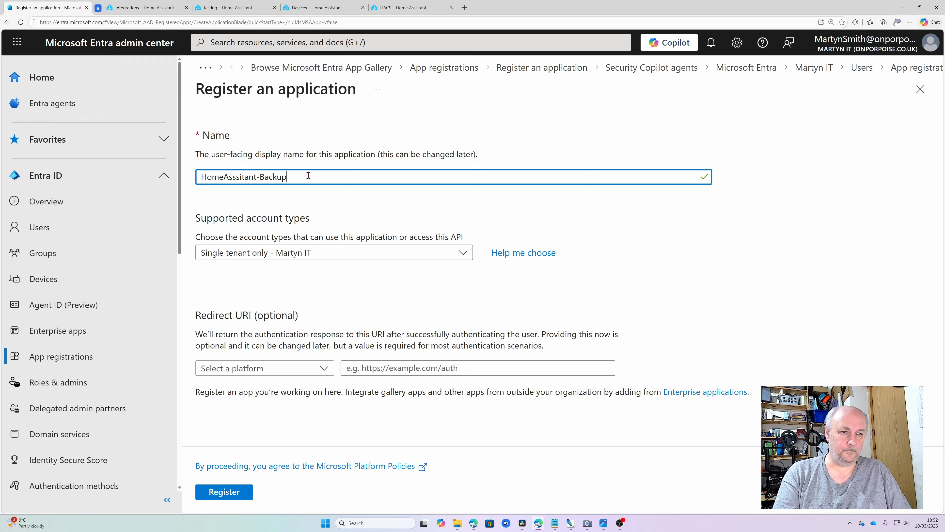
key(BackSpace)
key(BackSpace)
key(BackSpace)
key(BackSpace)
key(BackSpace)
key(BackSpace)
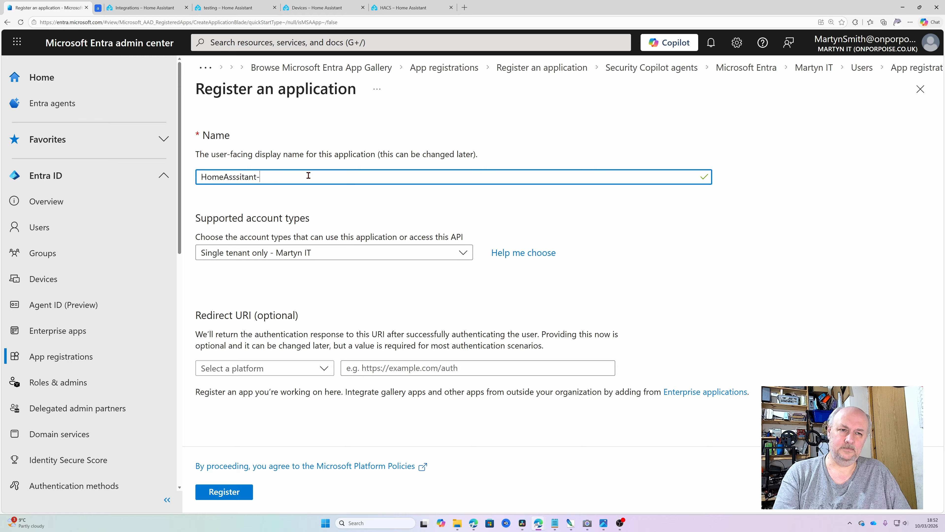
key(BackSpace)
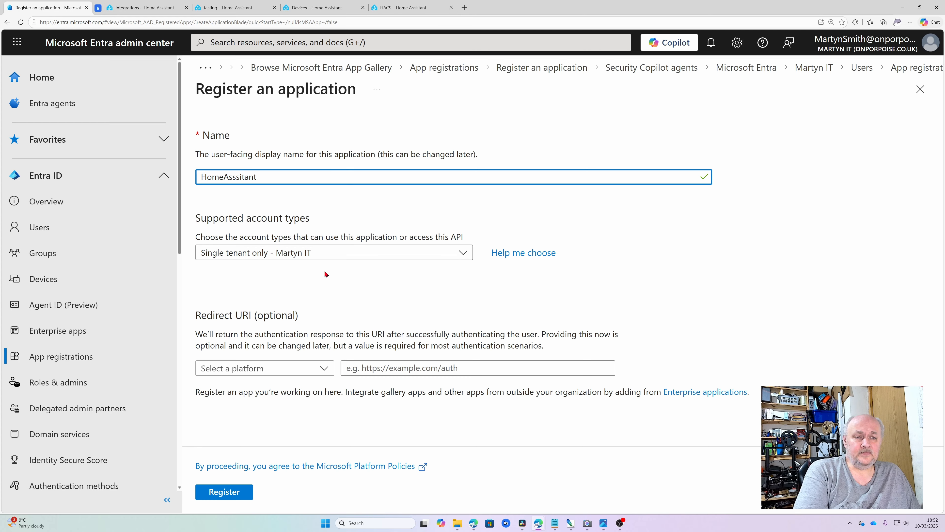
click(325, 367)
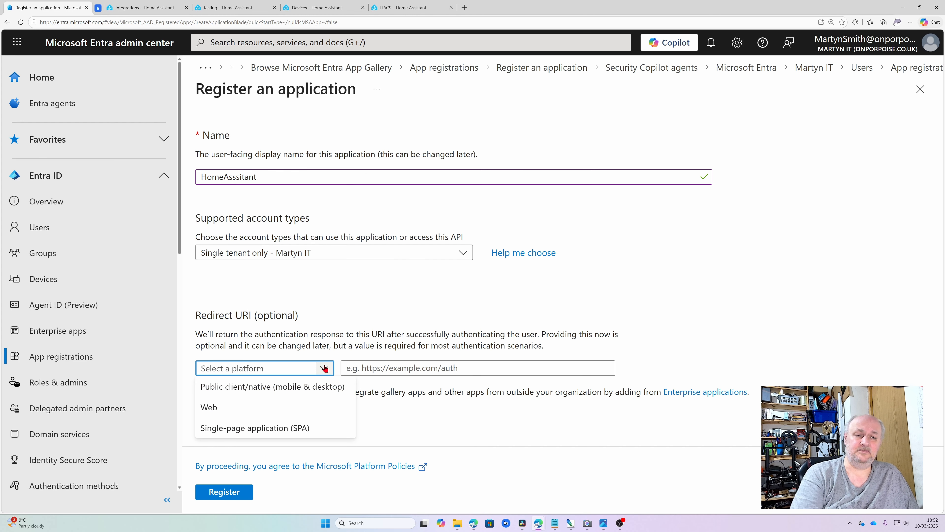
click(262, 409)
click(451, 368)
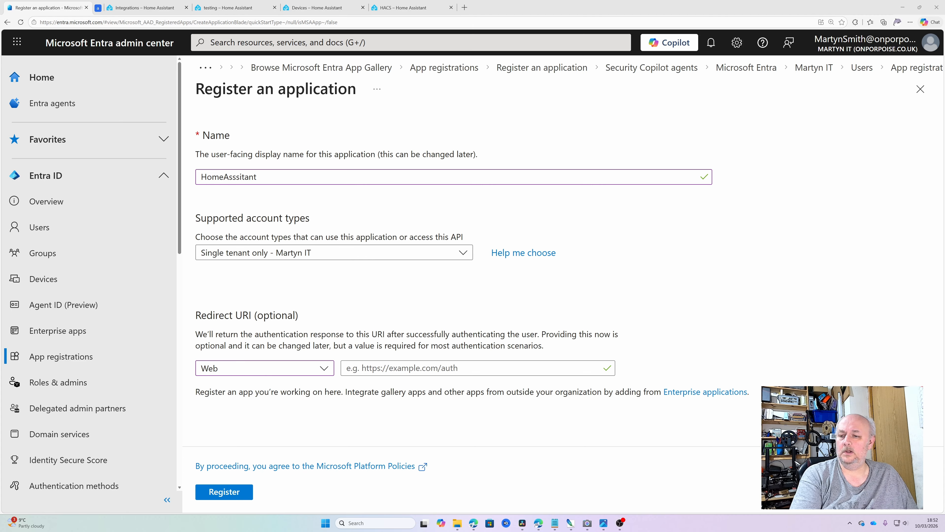
key(super+d)
key(super+d)
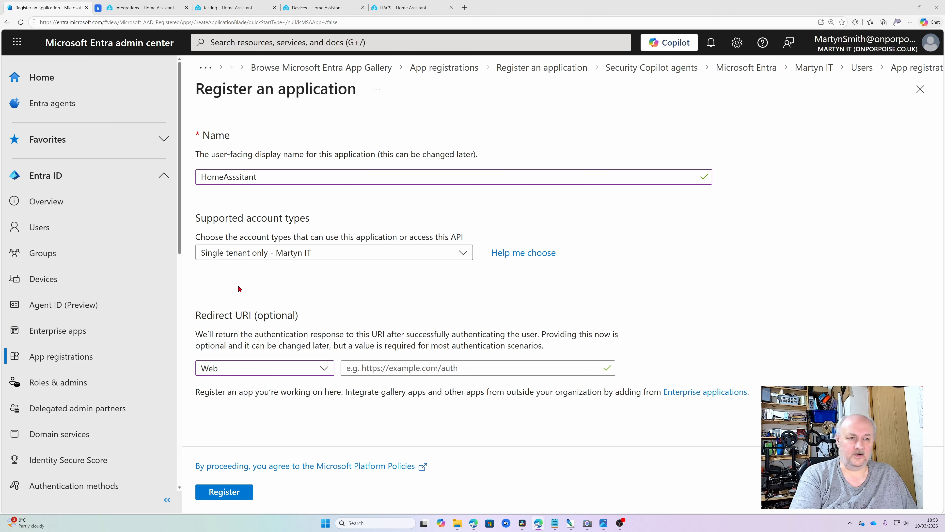
click(352, 368)
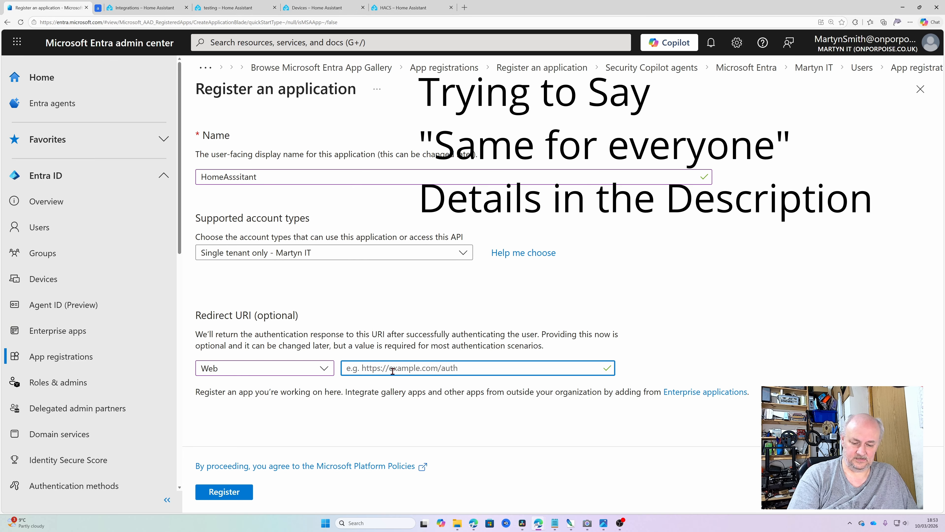
text(https://my.home-assistant.io/redirect/oauth)
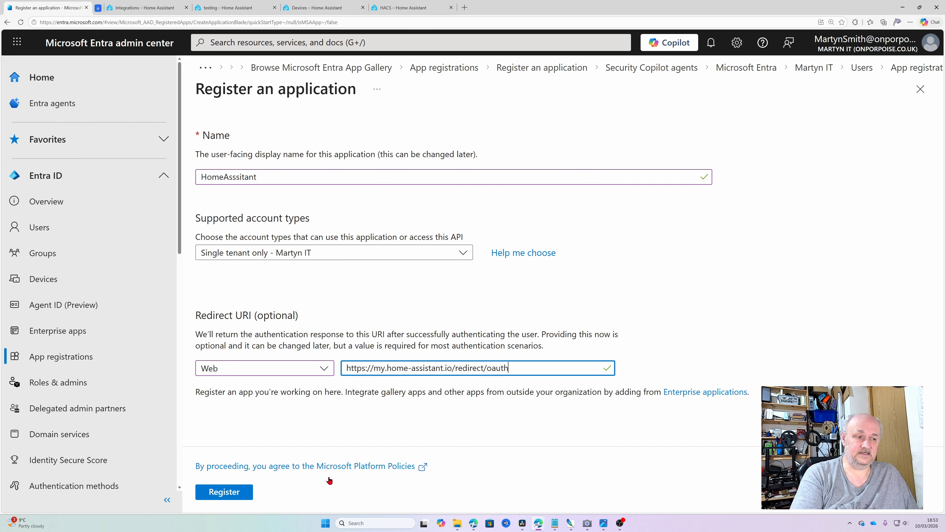
click(230, 492)
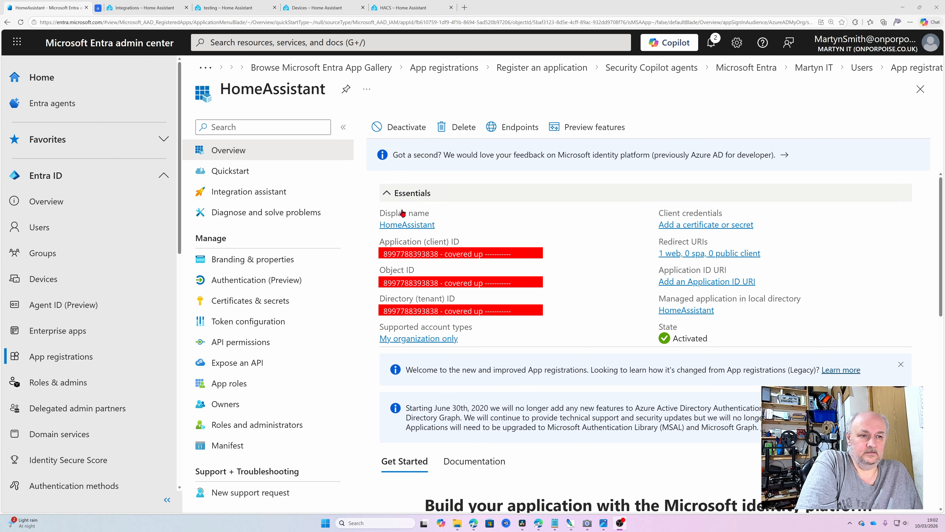
Step: Copy the HomeAssistant app's Application (client) ID and Directory (tenant) ID, then open API permissions
click(544, 256)
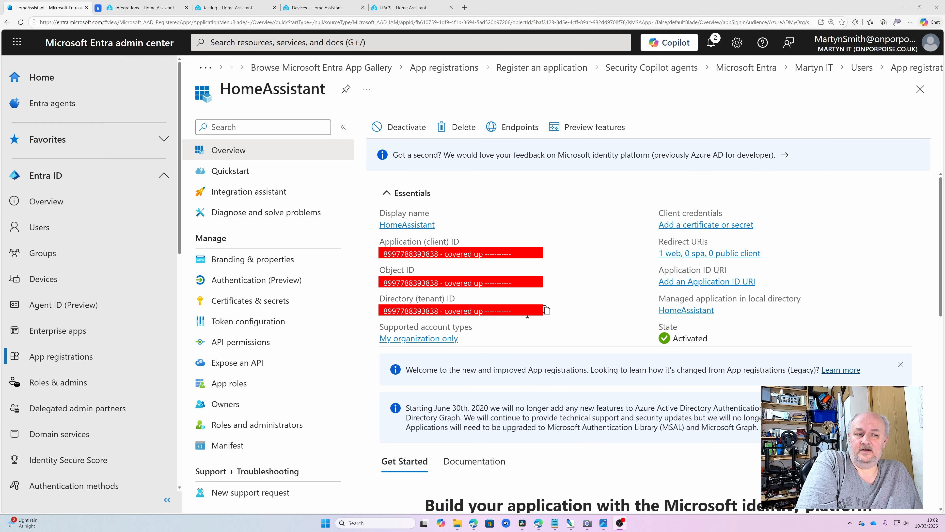
click(545, 310)
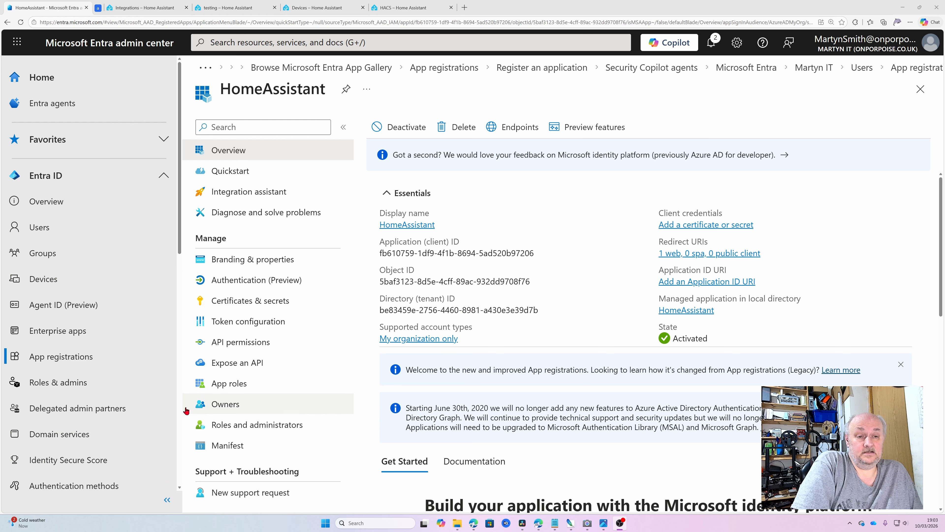
click(263, 348)
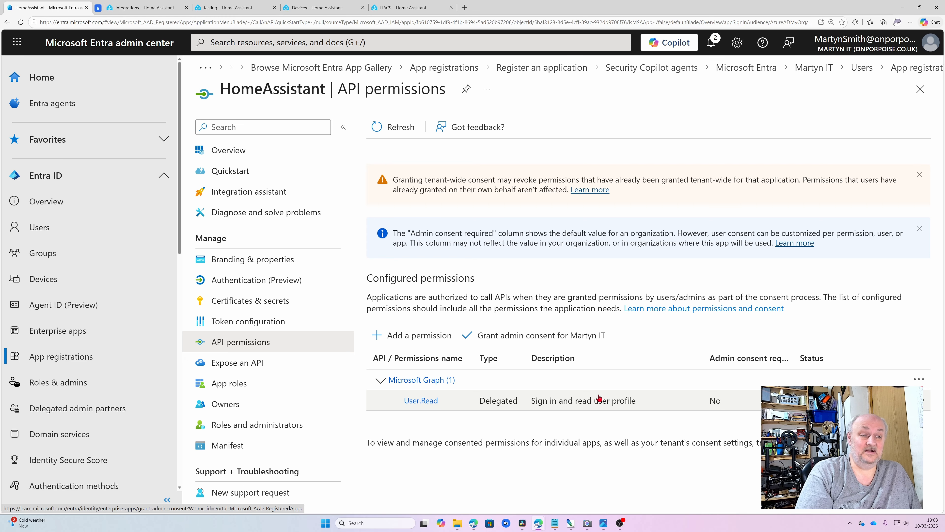
Step: Add a delegated Microsoft Graph permission and expand the Files permission group
click(421, 340)
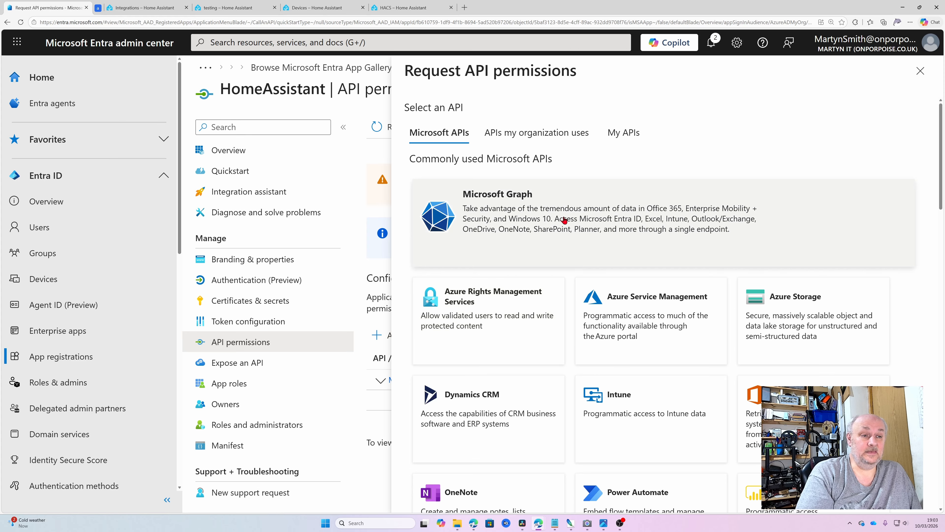
click(556, 220)
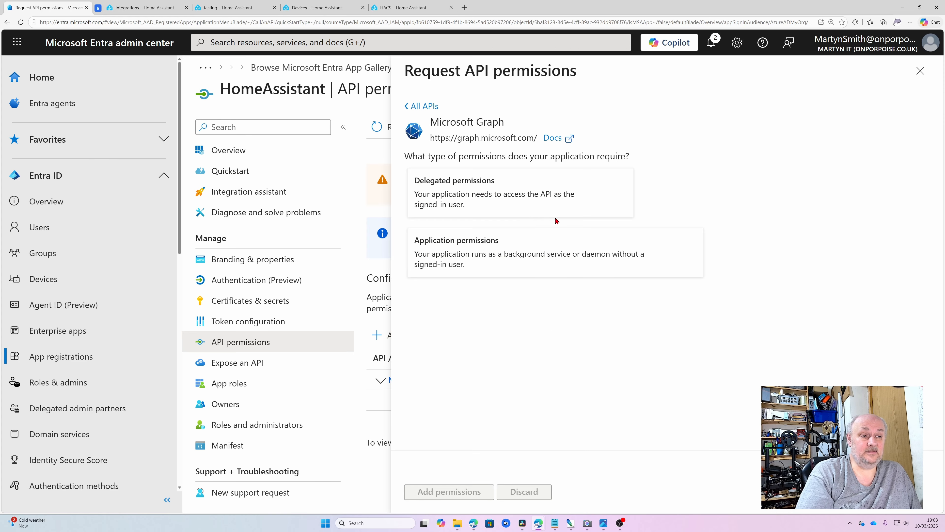
click(508, 201)
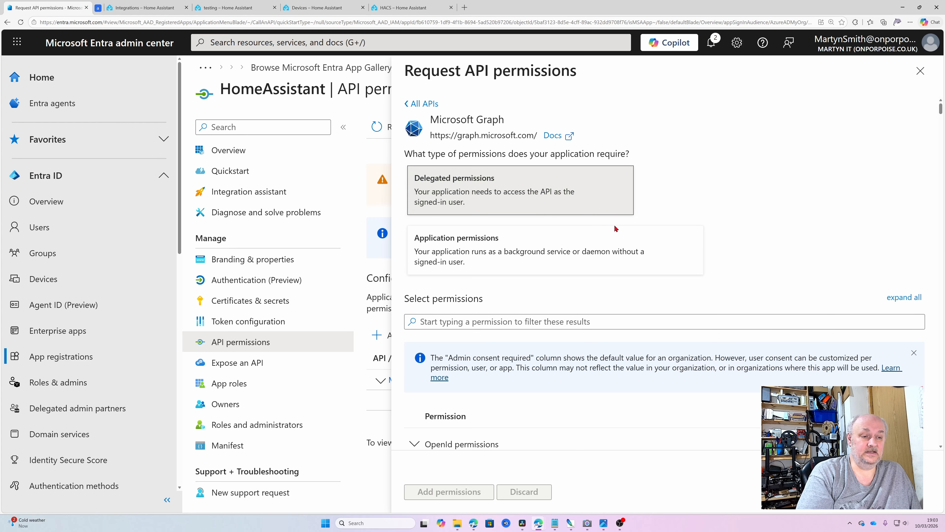
scroll(614, 224, down, 5)
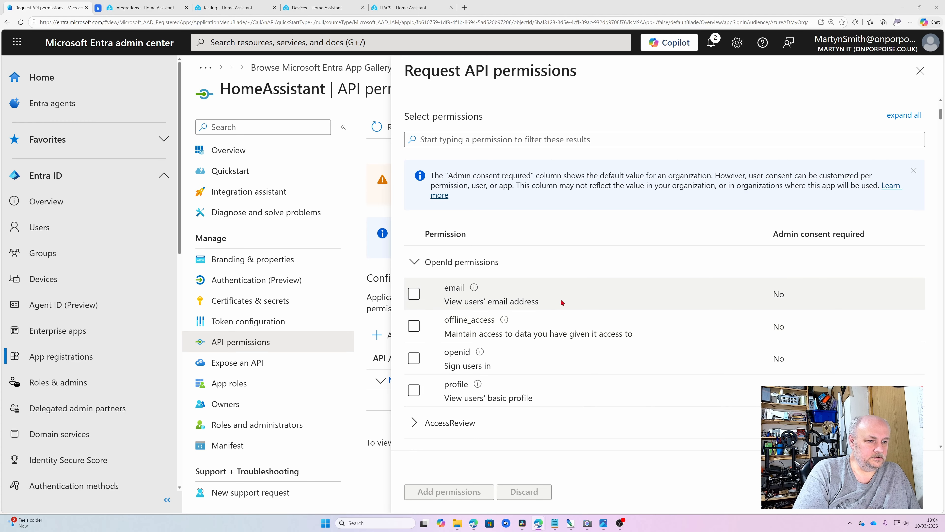
scroll(561, 299, down, 5)
scroll(568, 300, down, 20)
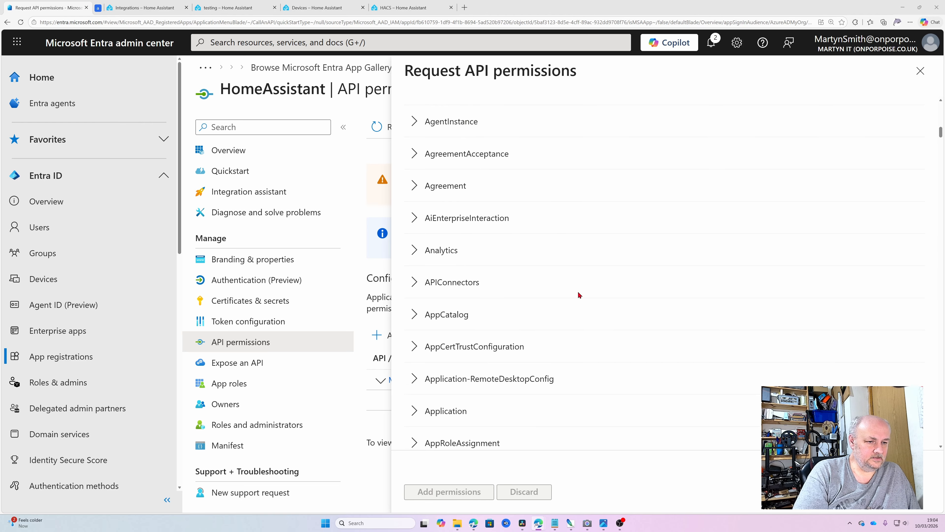
scroll(618, 324, down, 20)
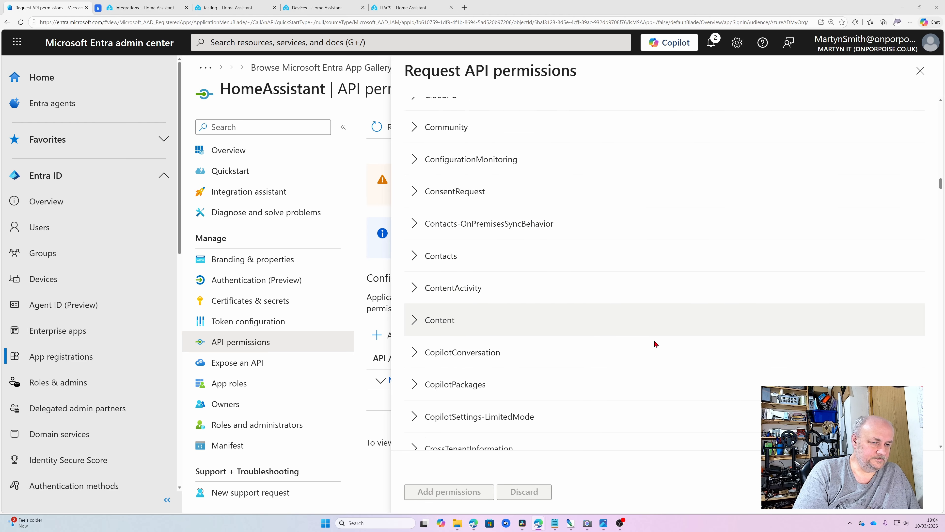
scroll(670, 339, down, 20)
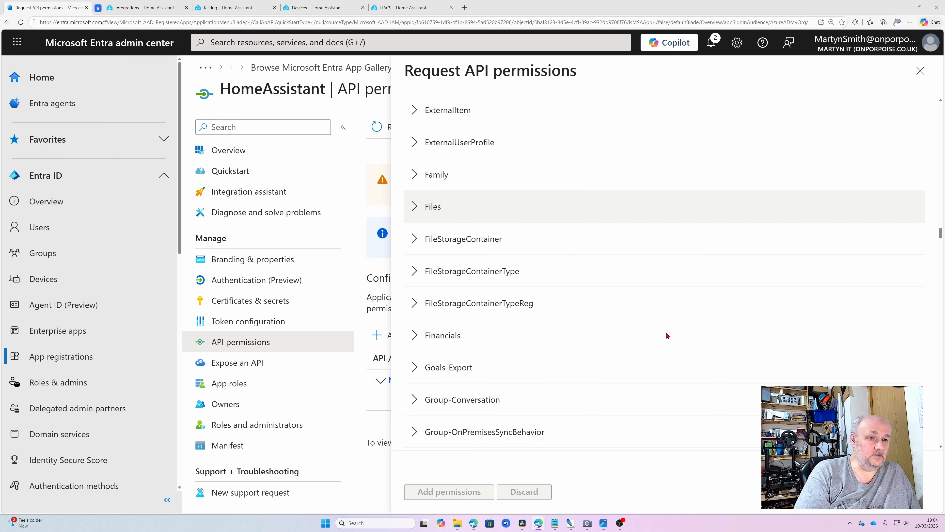
click(415, 206)
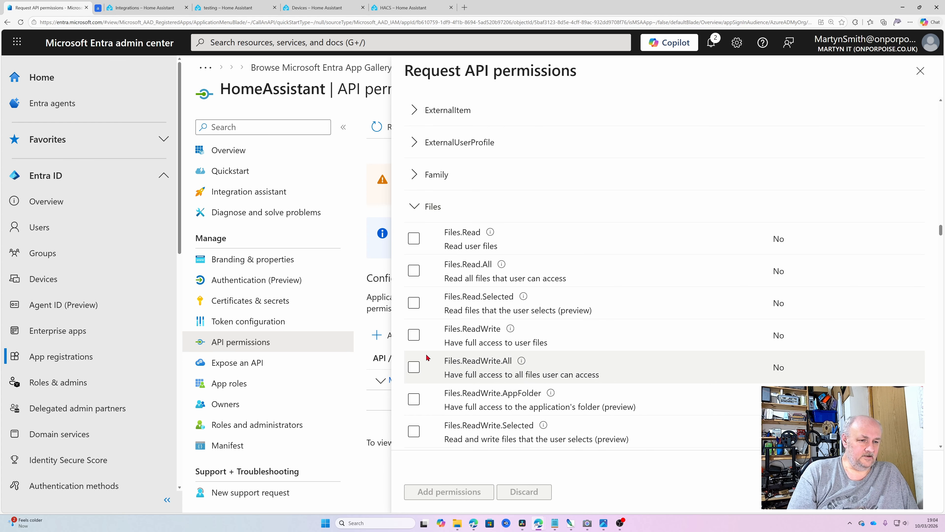
Step: Tick the Files.ReadWrite.All and Files.ReadWrite.AppFolder delegated permissions
click(414, 367)
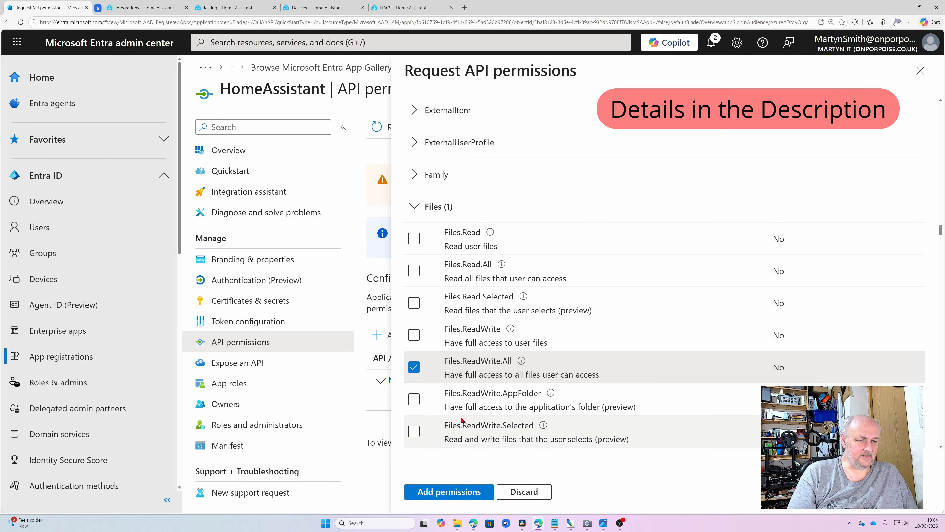
click(415, 400)
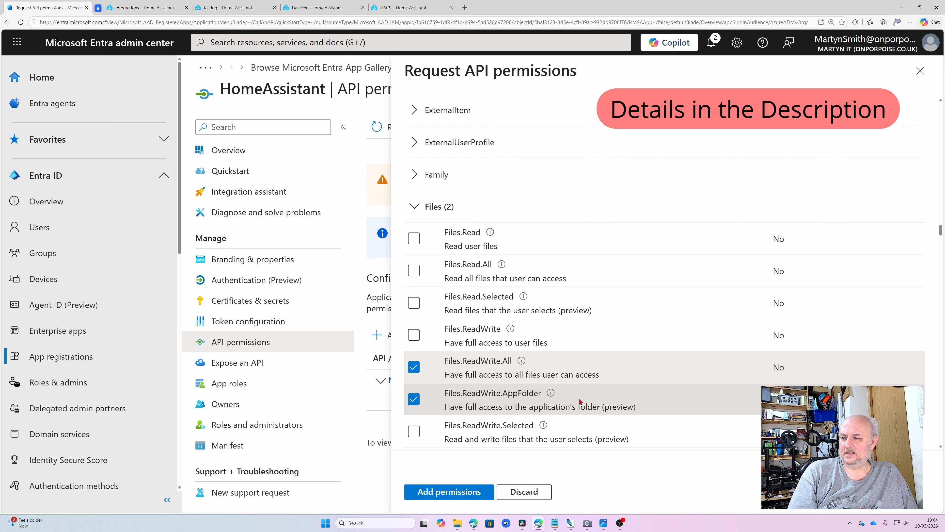
mouse_move(556, 394)
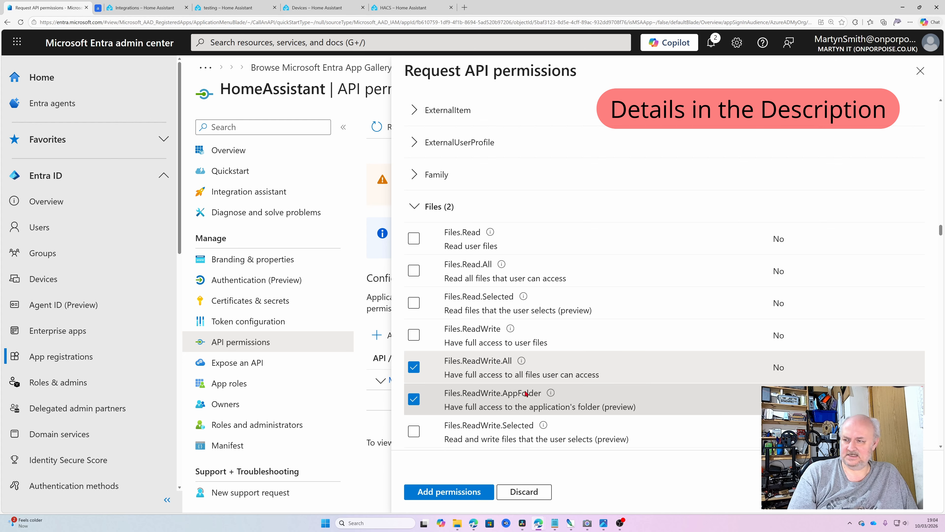
scroll(527, 394, down, 2)
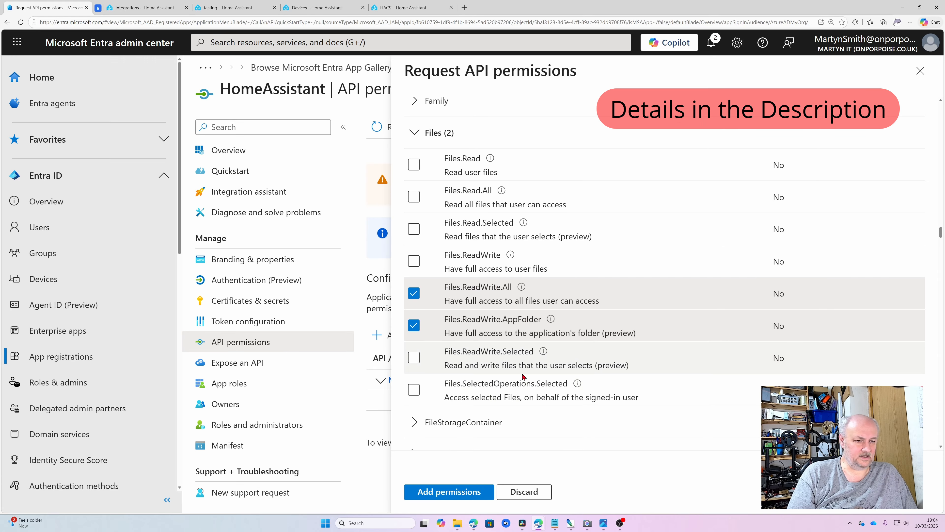
scroll(523, 377, up, 15)
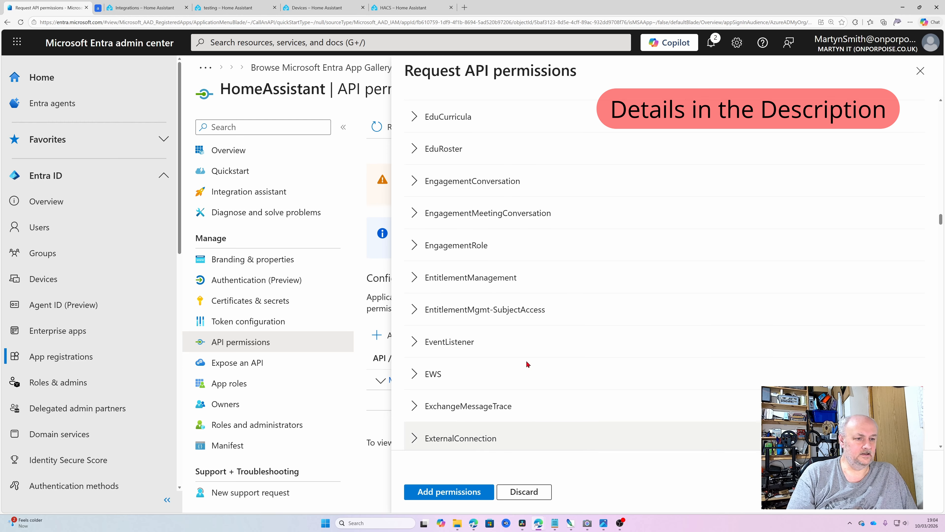
scroll(529, 343, up, 5)
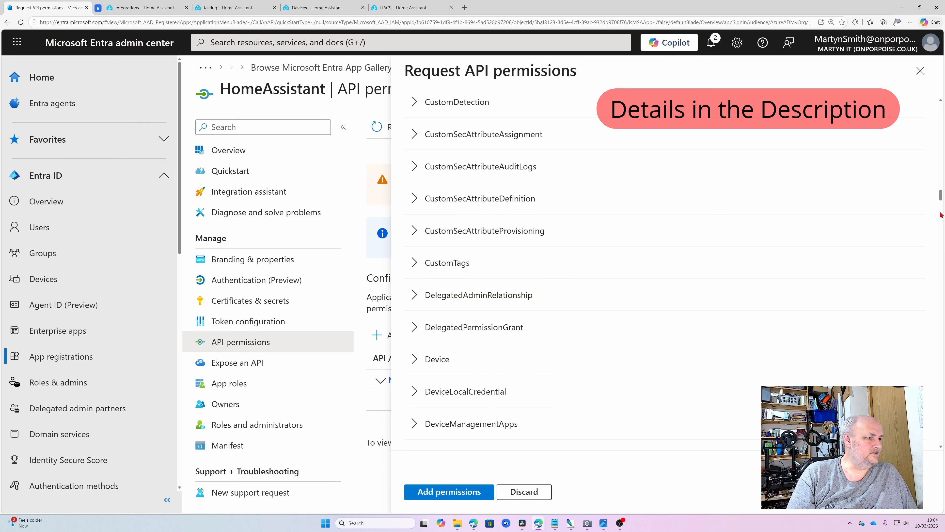
drag(941, 192, 936, 109)
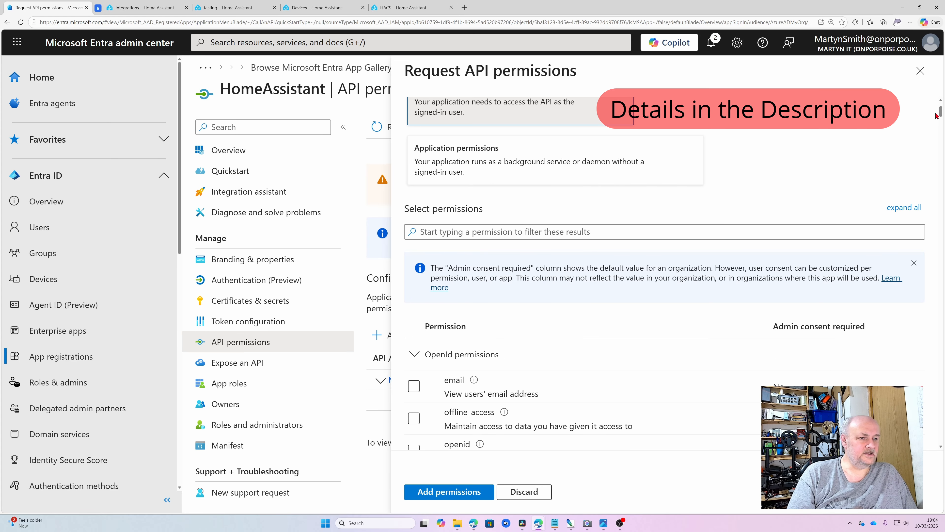
Step: Search for and tick openid and offline_access, then add the selected permissions
click(520, 228)
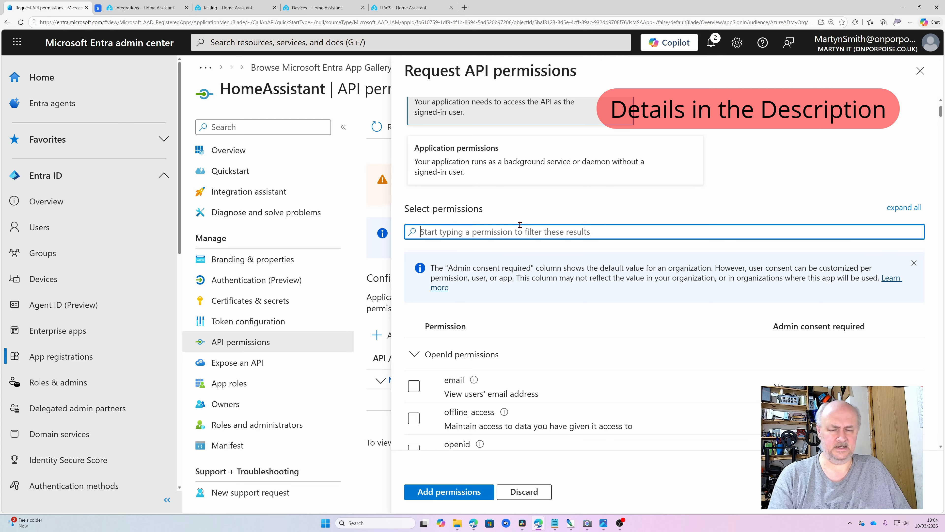
text(openid)
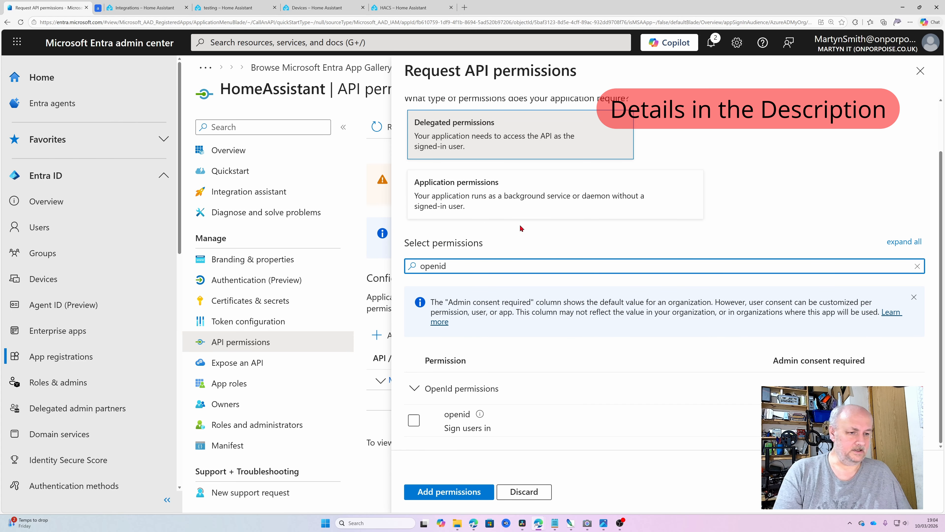
click(414, 420)
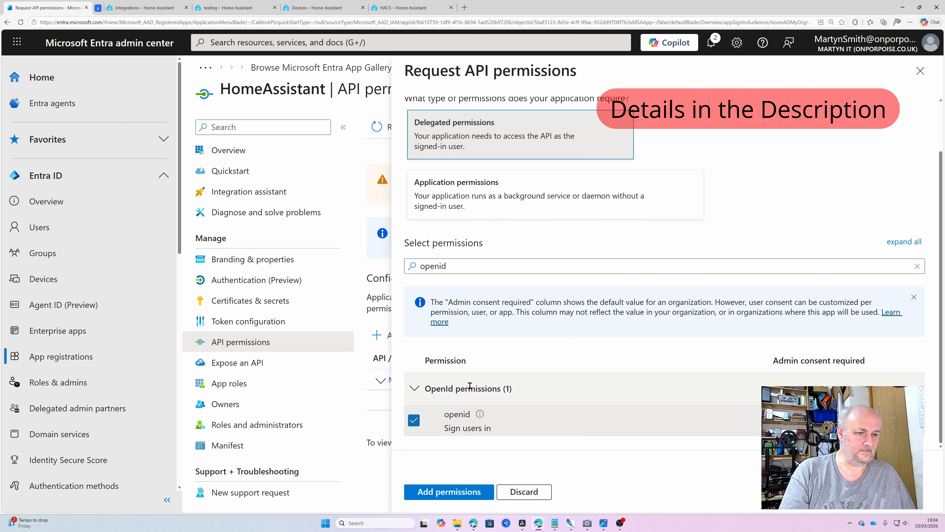
double_click(472, 266)
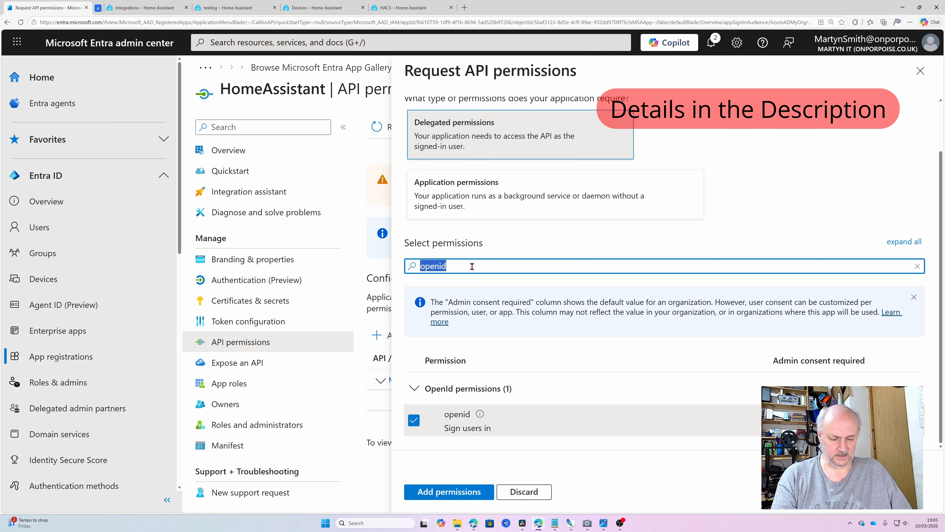
text(off)
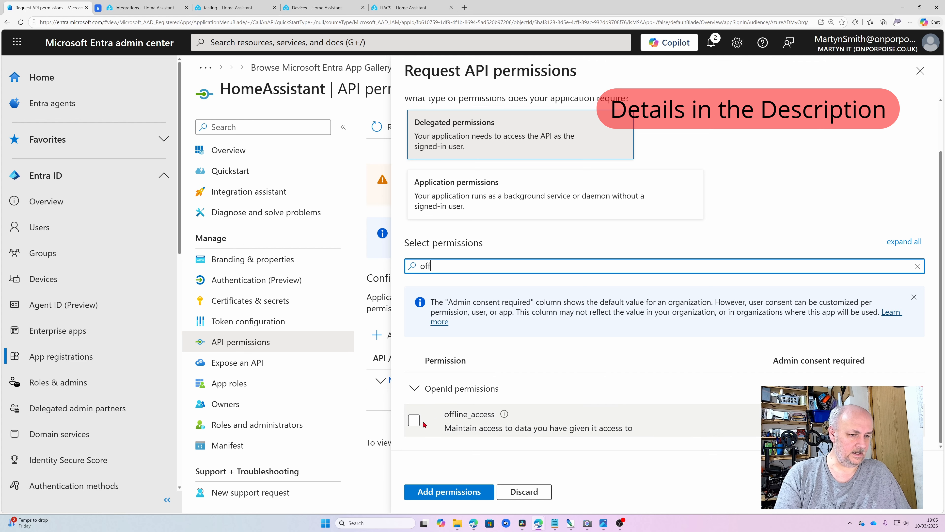
click(415, 420)
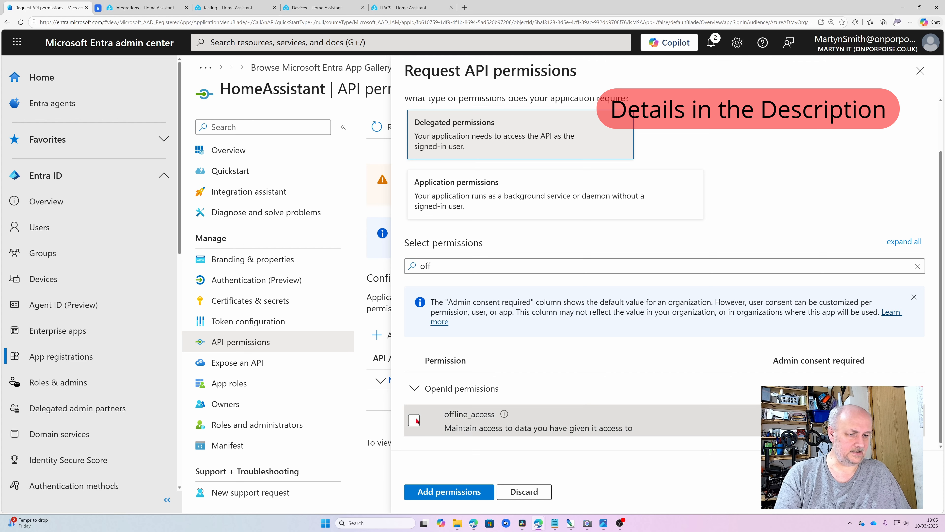
click(463, 492)
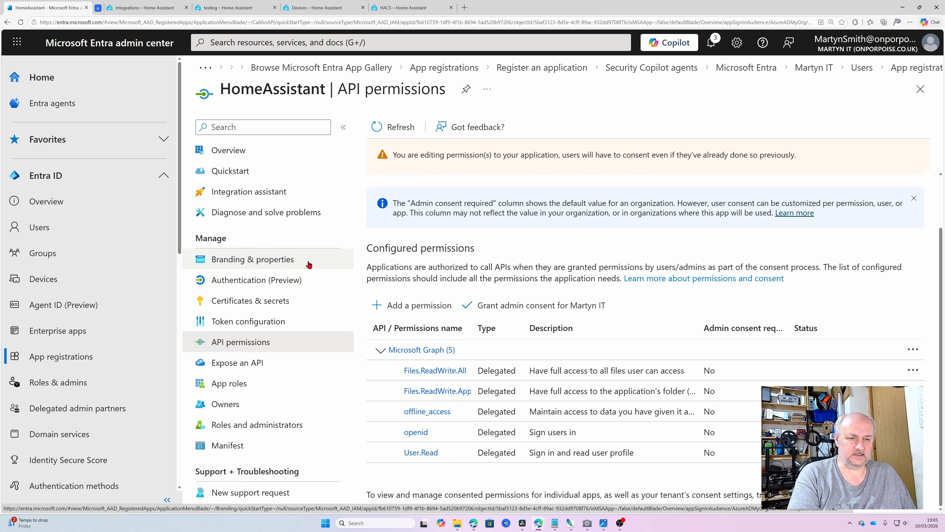
Step: Show HomeAssistant's Certificates & secrets page, where no client secrets exist yet
click(220, 300)
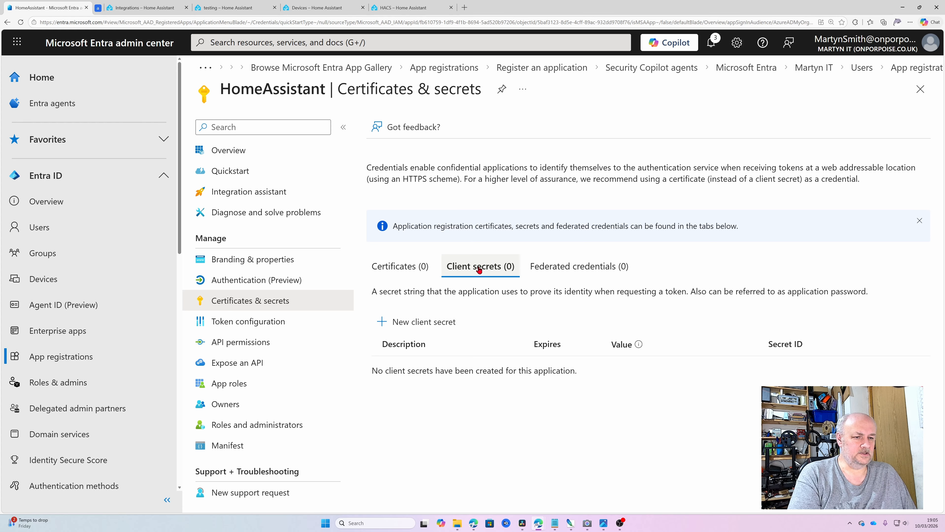
Step: Begin a new client secret described 'Homeassistant'
click(423, 323)
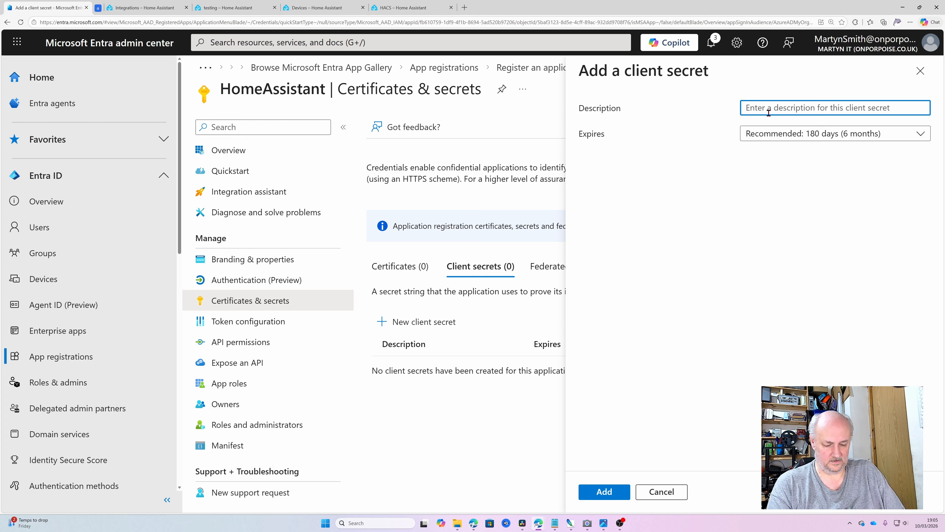
text(Homeas)
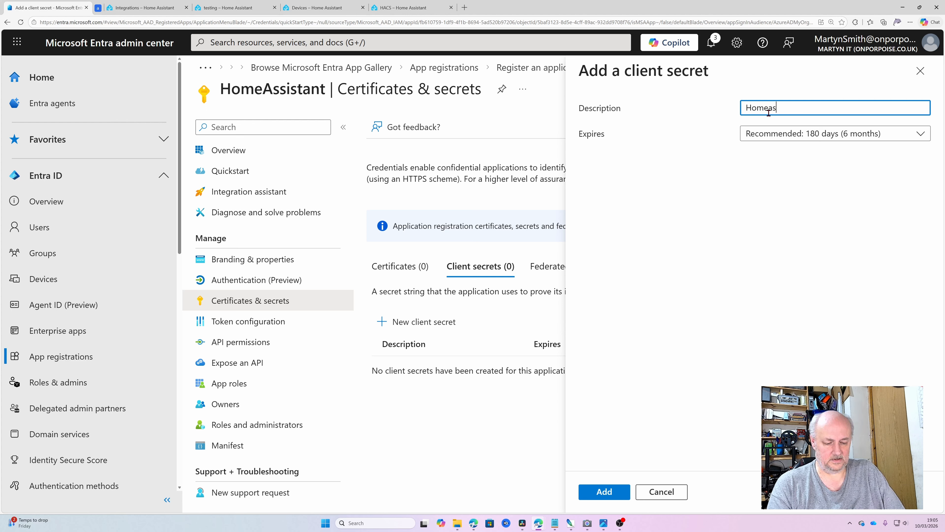
text(siatnat)
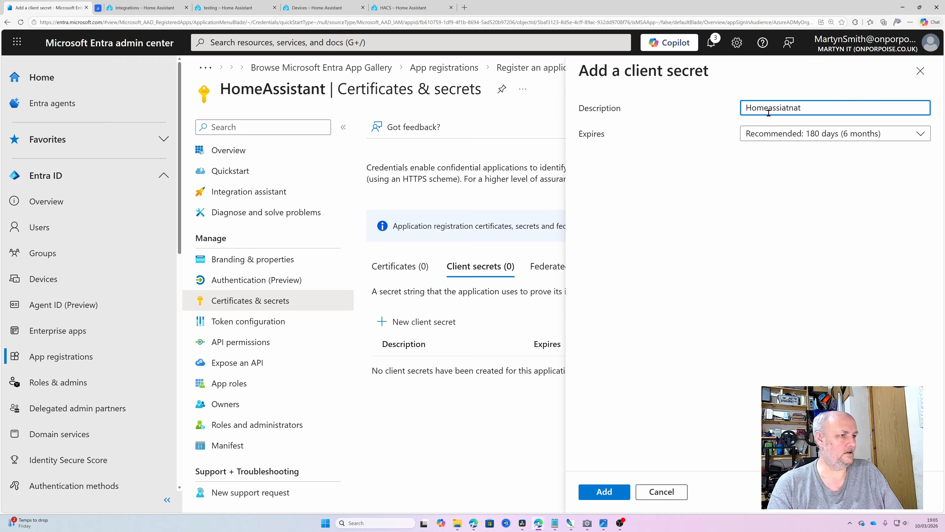
key(BackSpace)
key(BackSpace)
key(BackSpace)
key(BackSpace)
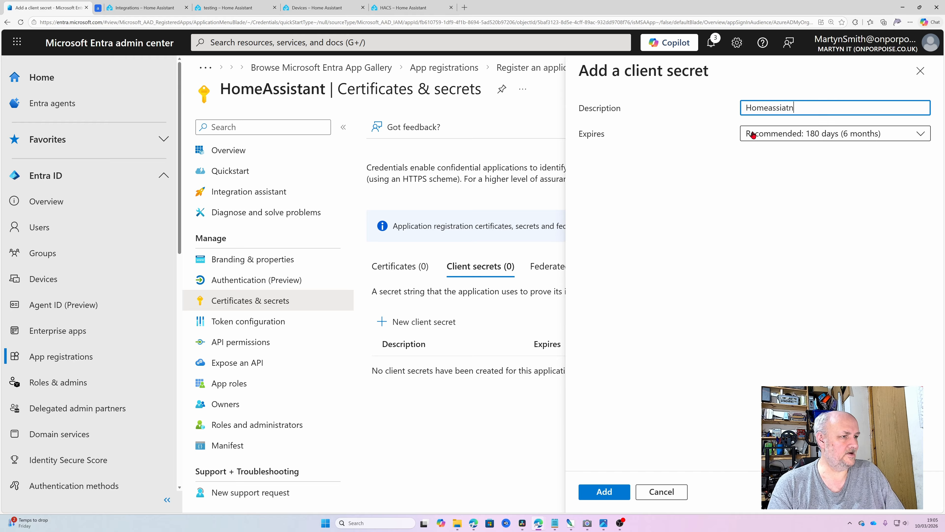
text(sant)
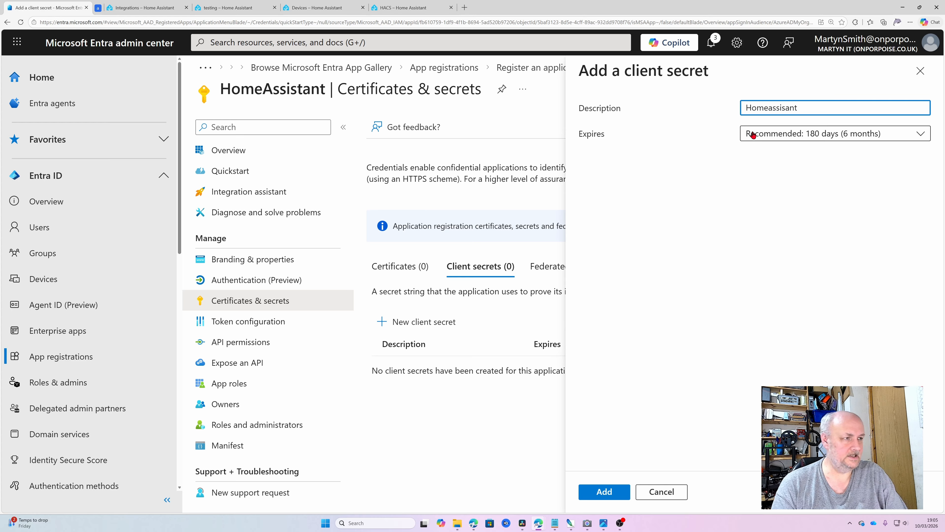
key(BackSpace)
key(BackSpace)
key(BackSpace)
text(tant)
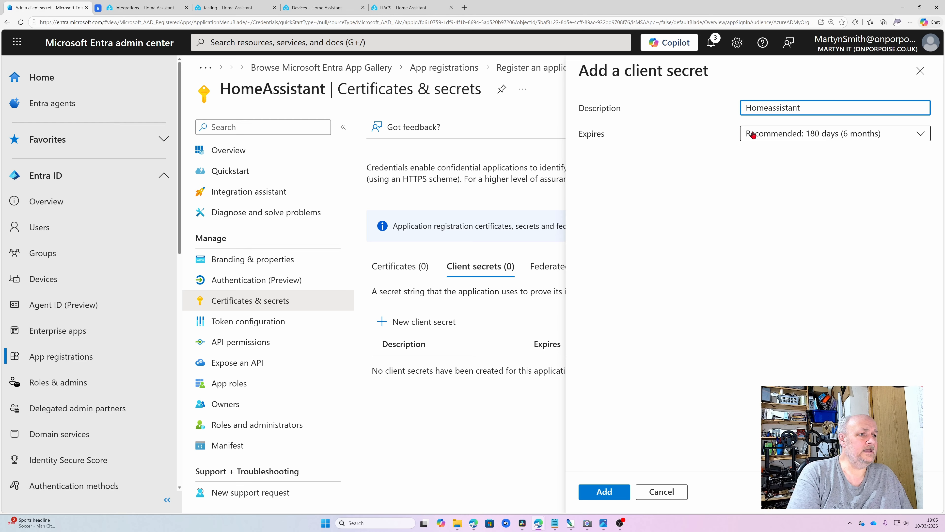
Step: Give the secret a custom expiry with an end date of 1 March 2028
click(753, 135)
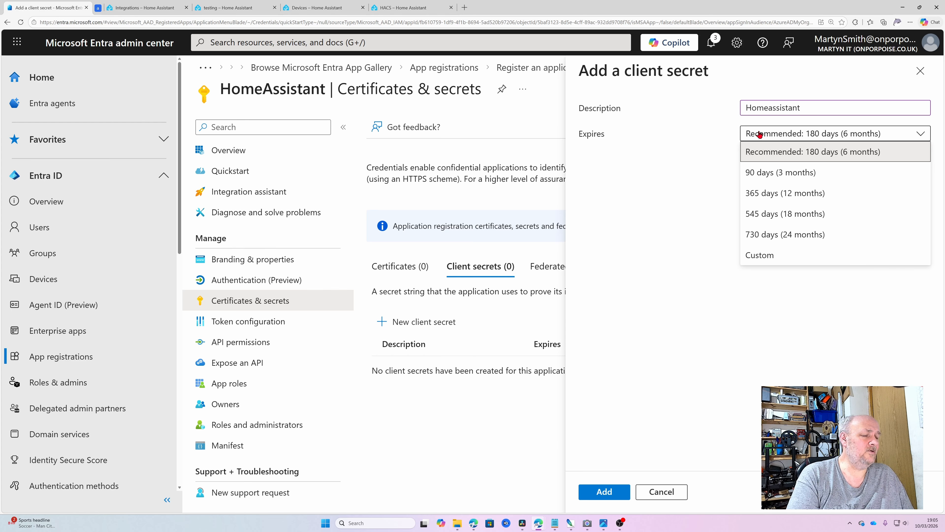
click(760, 256)
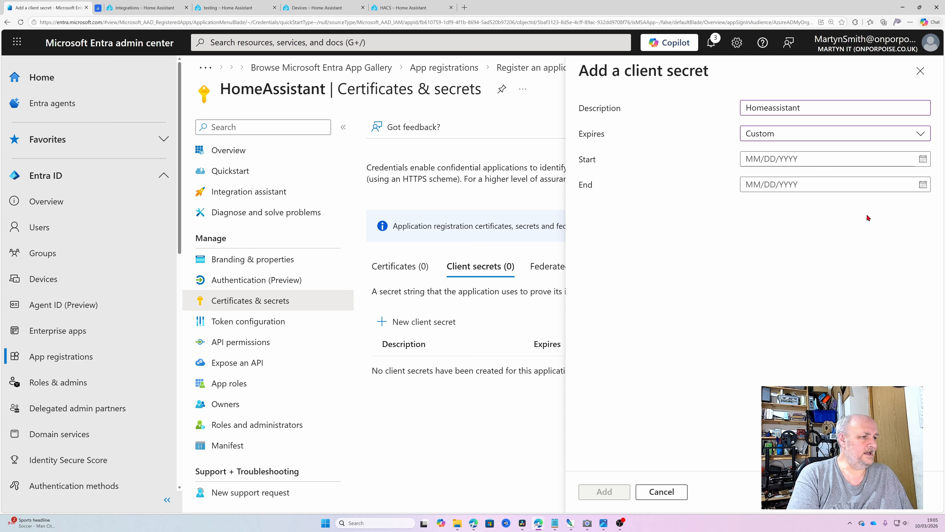
click(923, 184)
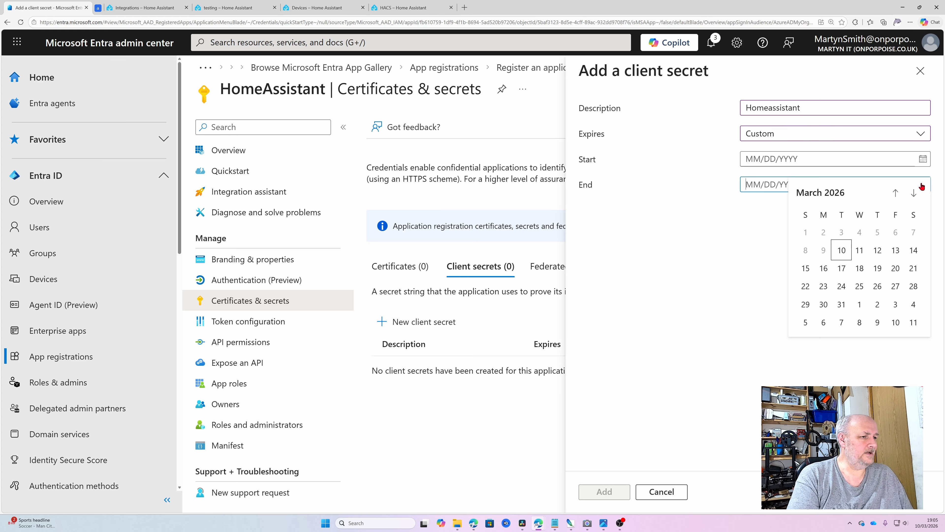
click(915, 195)
click(915, 196)
click(916, 198)
click(916, 197)
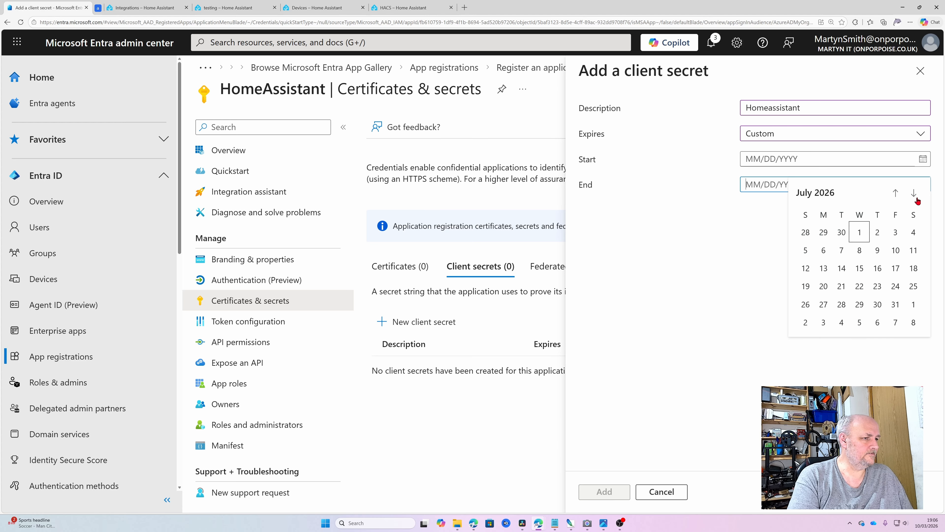
click(915, 197)
click(915, 197)
click(916, 197)
click(915, 198)
click(916, 198)
click(916, 198)
click(917, 198)
click(917, 198)
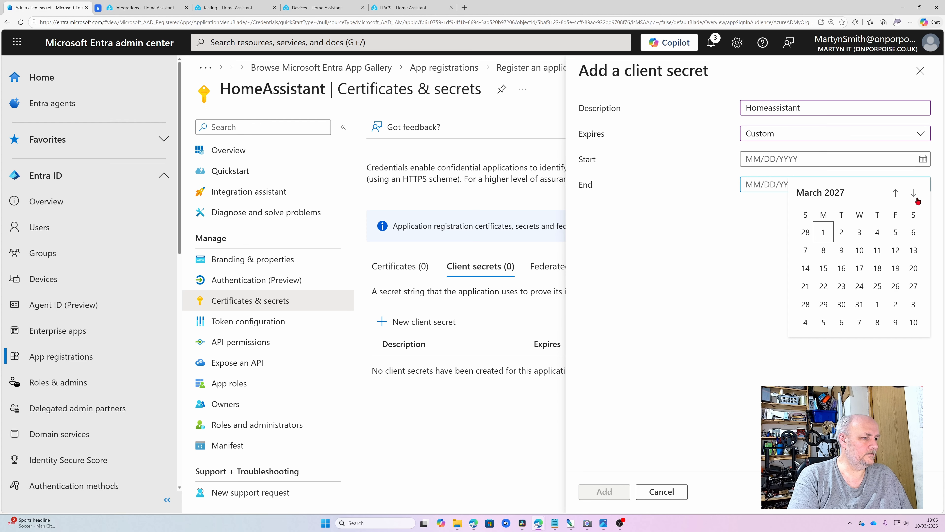
click(916, 198)
click(916, 198)
click(916, 198)
click(916, 199)
click(917, 199)
click(917, 200)
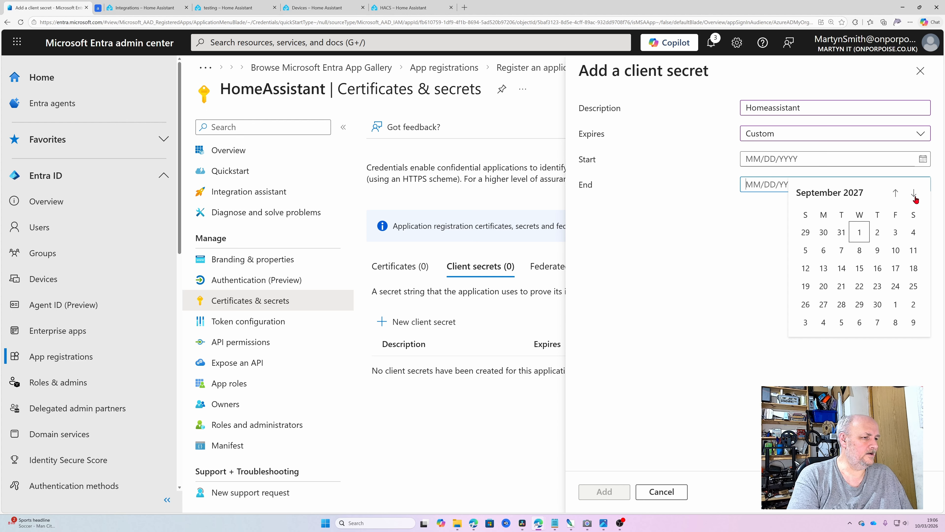
click(917, 200)
click(916, 200)
click(917, 199)
click(917, 200)
click(916, 199)
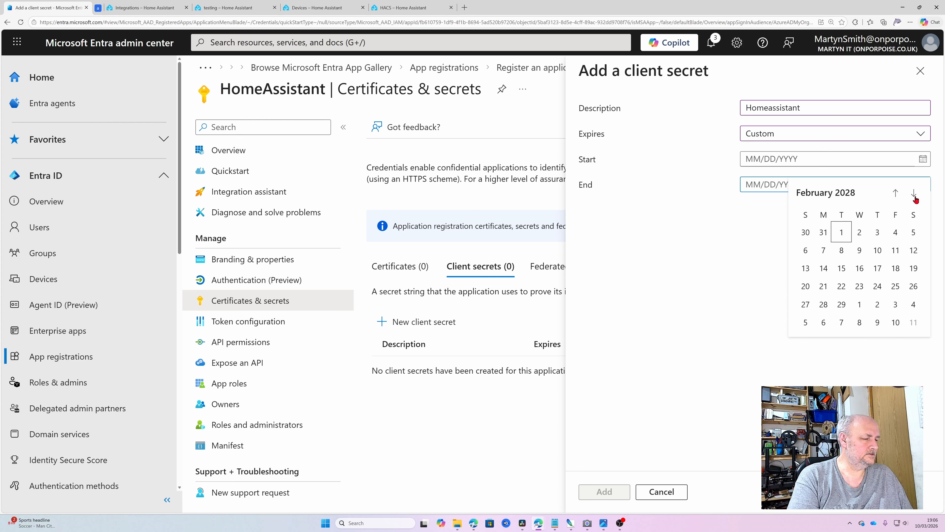
click(916, 199)
click(916, 199)
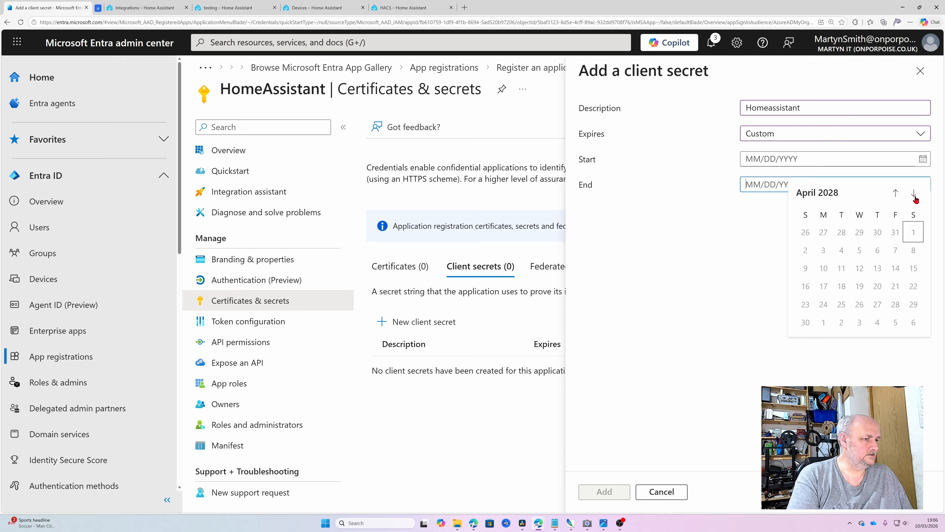
click(916, 199)
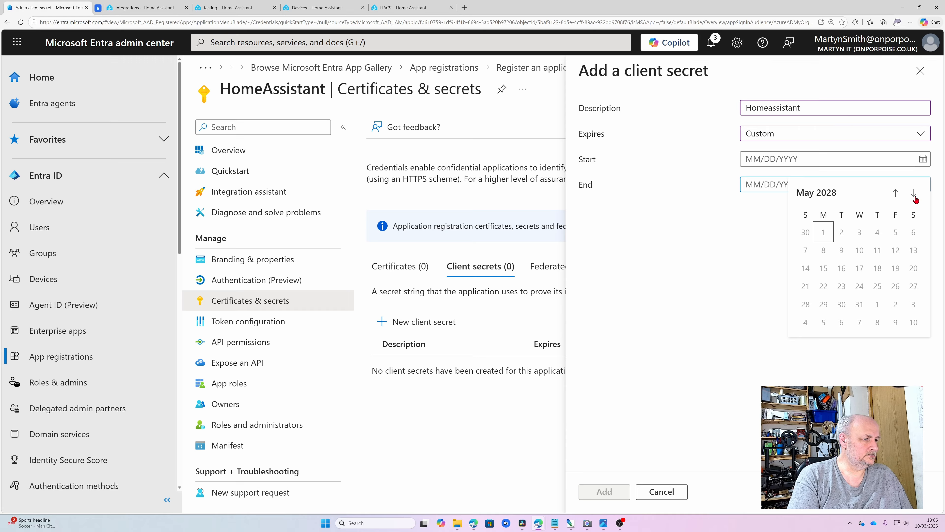
click(900, 200)
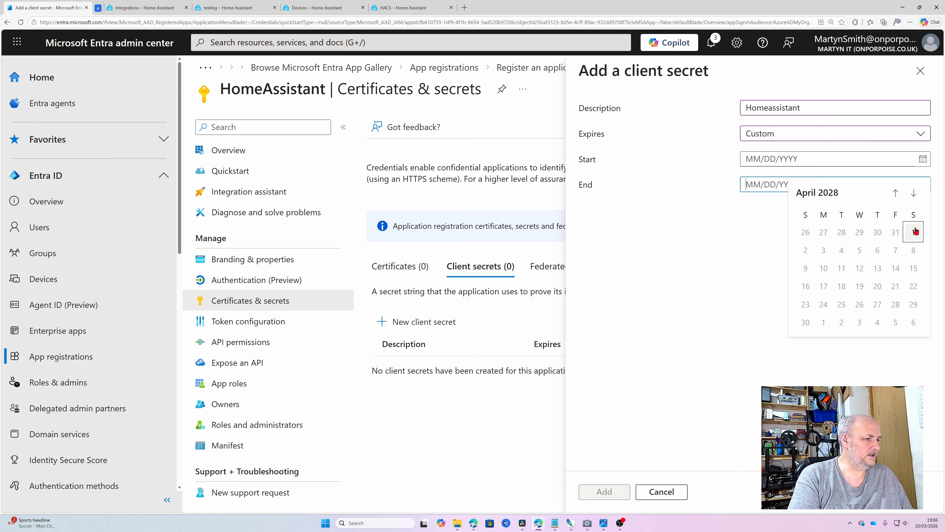
click(898, 194)
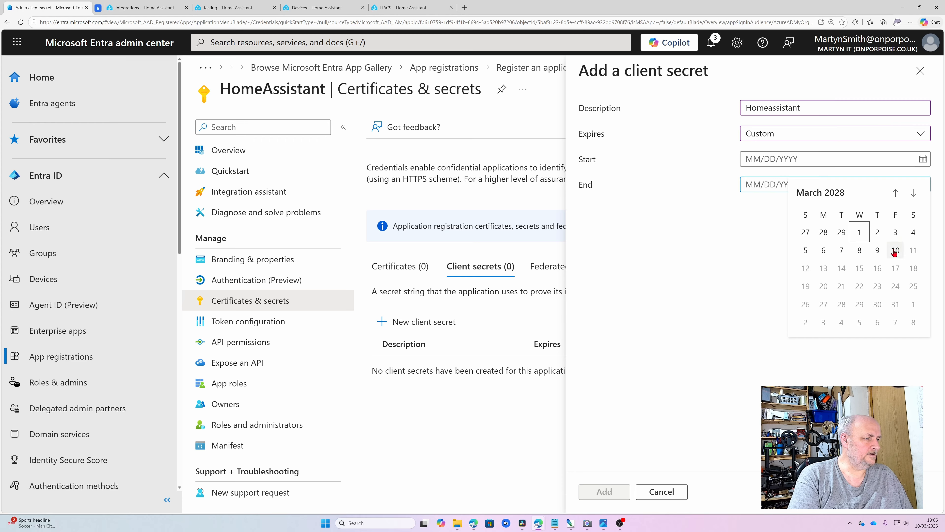
click(859, 233)
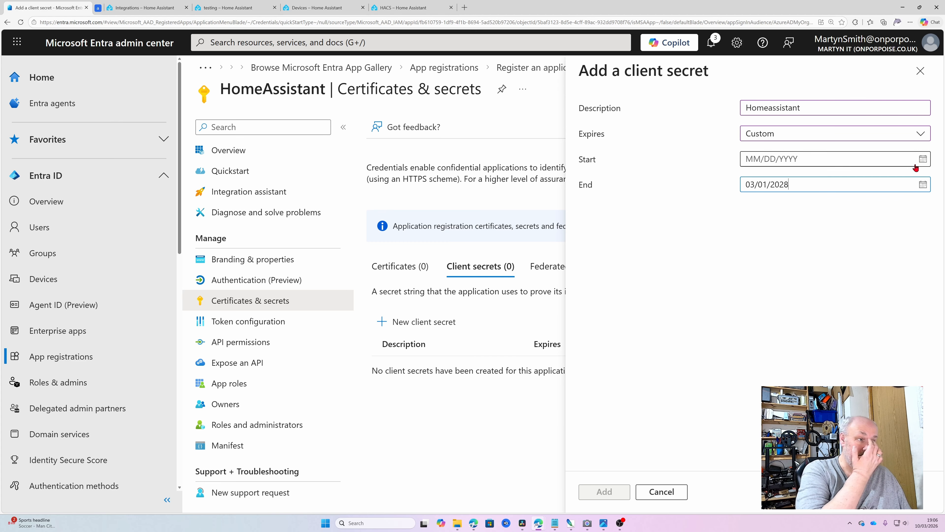
Step: Set the start date to 10 March 2026 and add the secret
click(926, 159)
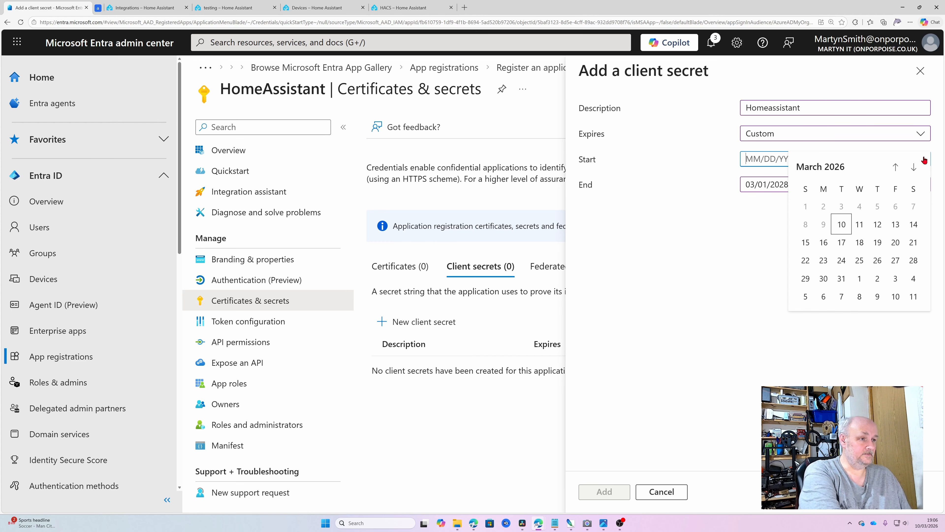
click(841, 225)
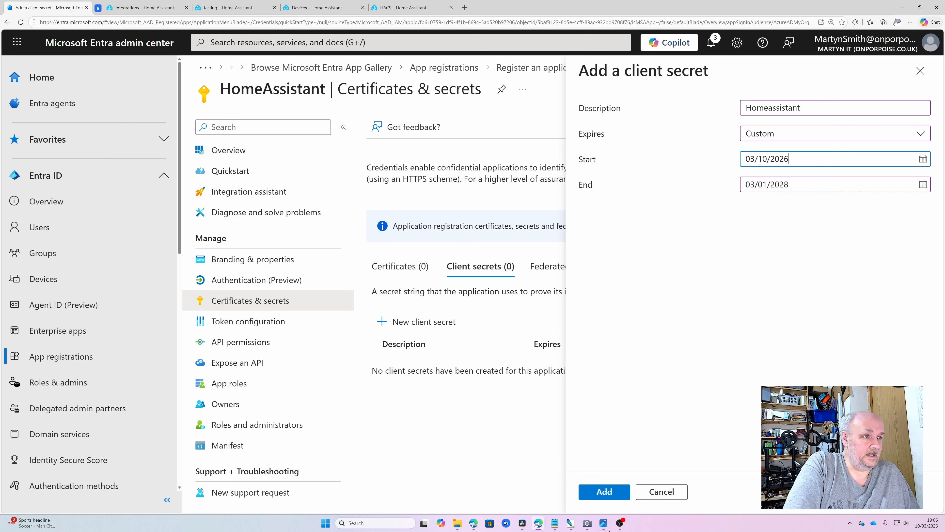
click(821, 111)
double_click(822, 111)
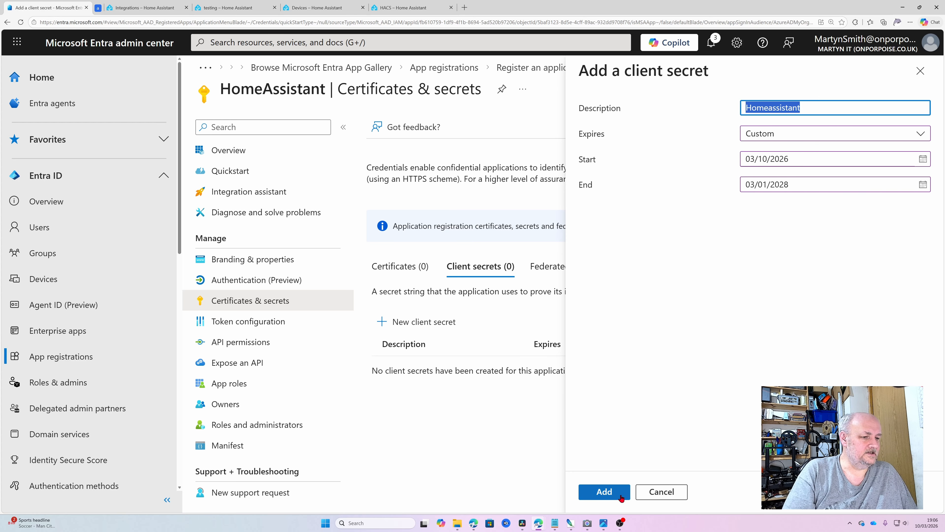
click(614, 493)
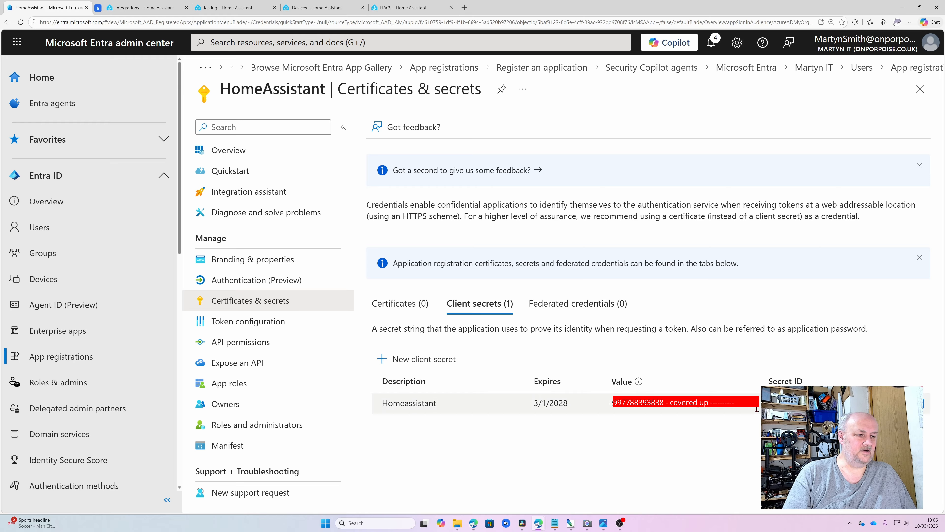
Step: Copy the Homeassistant secret's value and its Secret ID into the notes
click(749, 404)
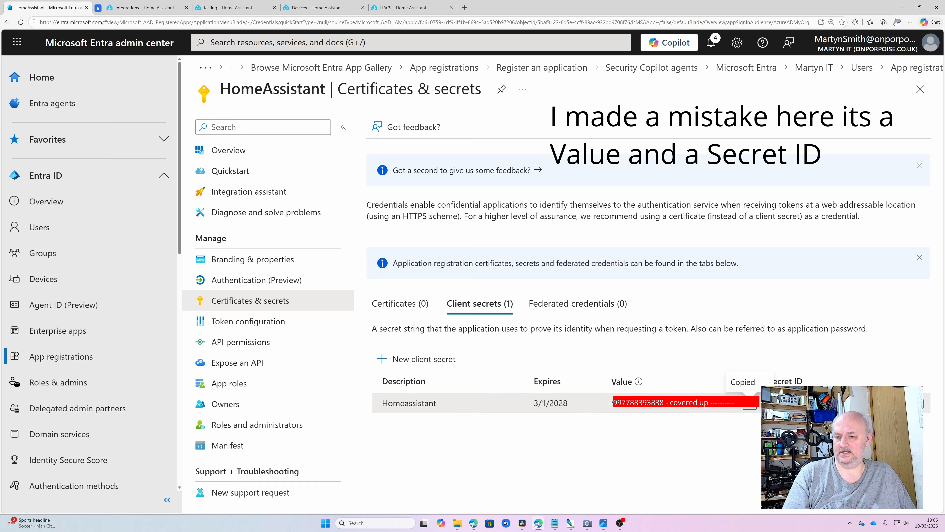
key(alt+Tab)
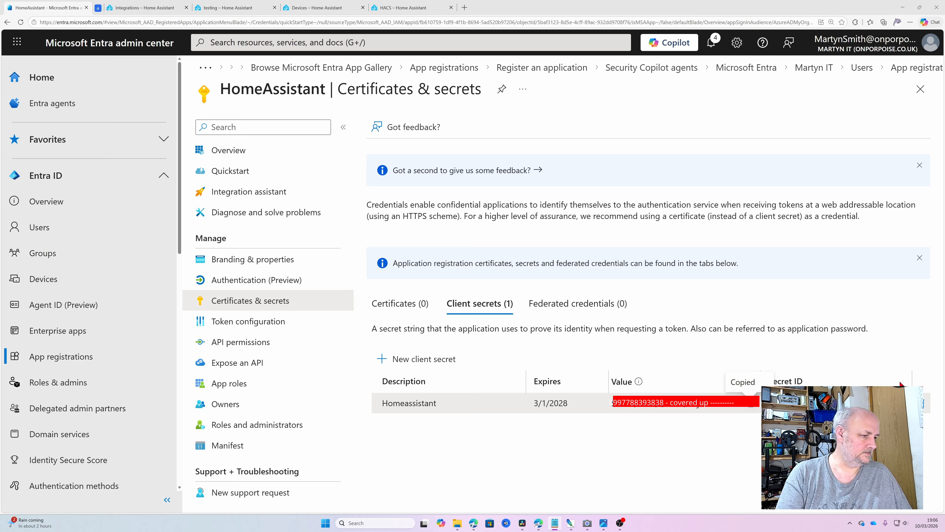
click(922, 403)
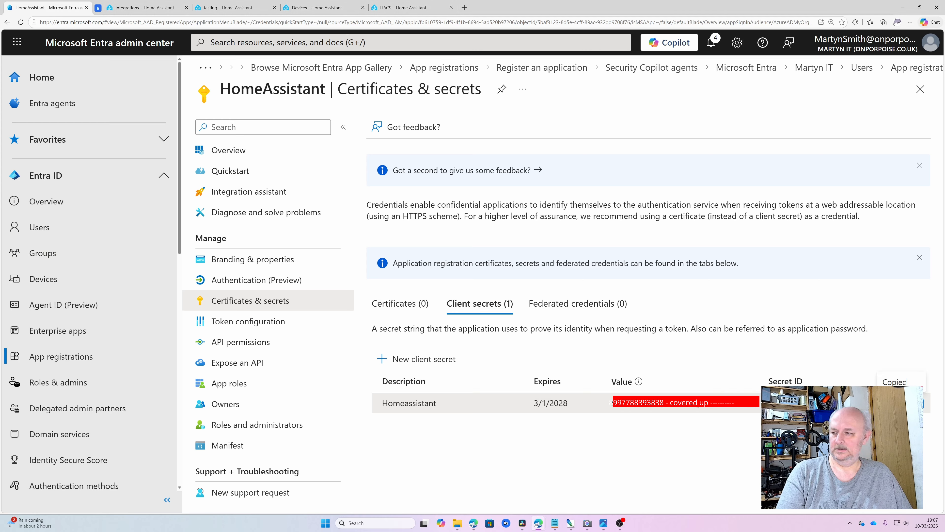
key(alt+Tab)
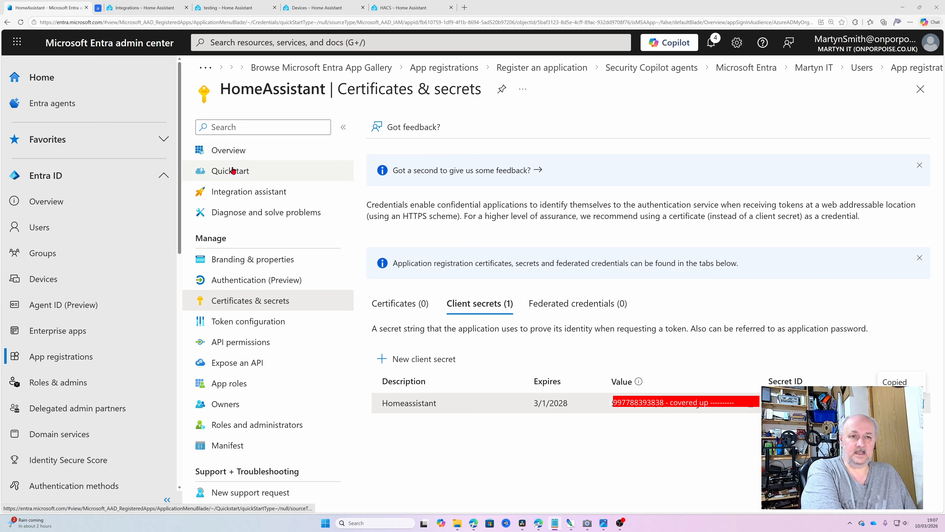
Step: Show the HomeAssistant app's Overview page with its client and tenant IDs
click(228, 149)
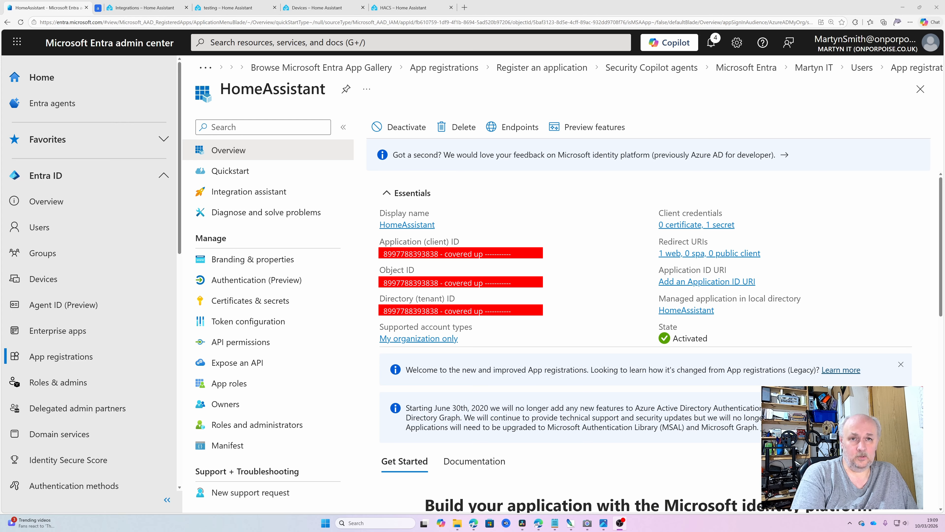
Step: Enter the copied client ID and client secret as OneDrive for Business application credentials and submit
click(158, 8)
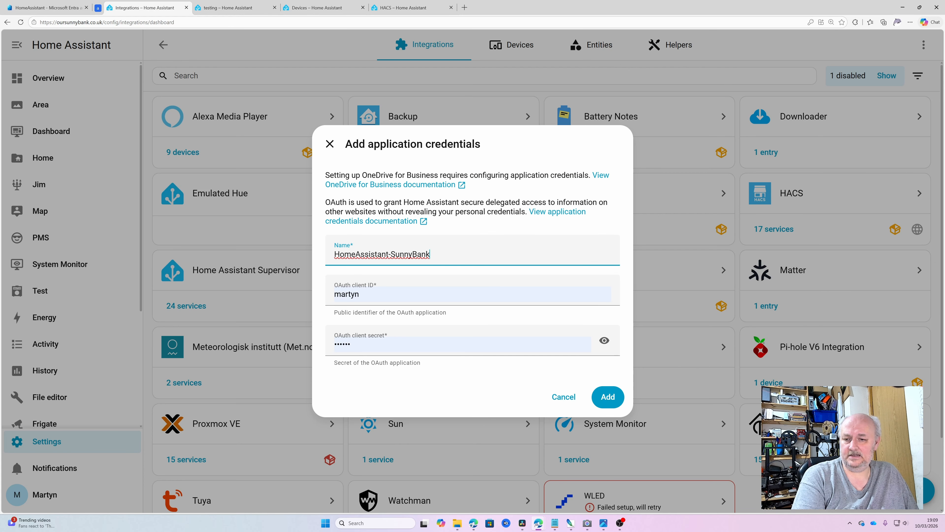
key(alt+Tab)
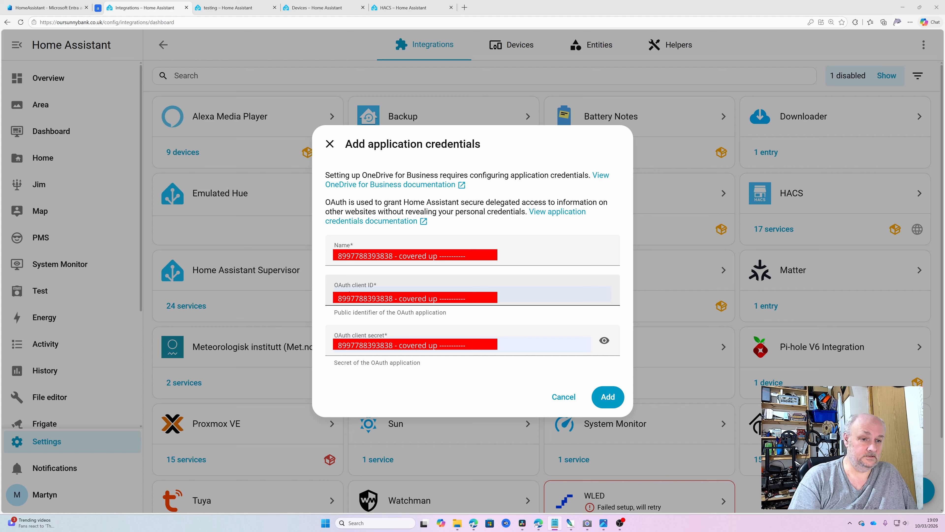
double_click(351, 297)
key(ctrl+v)
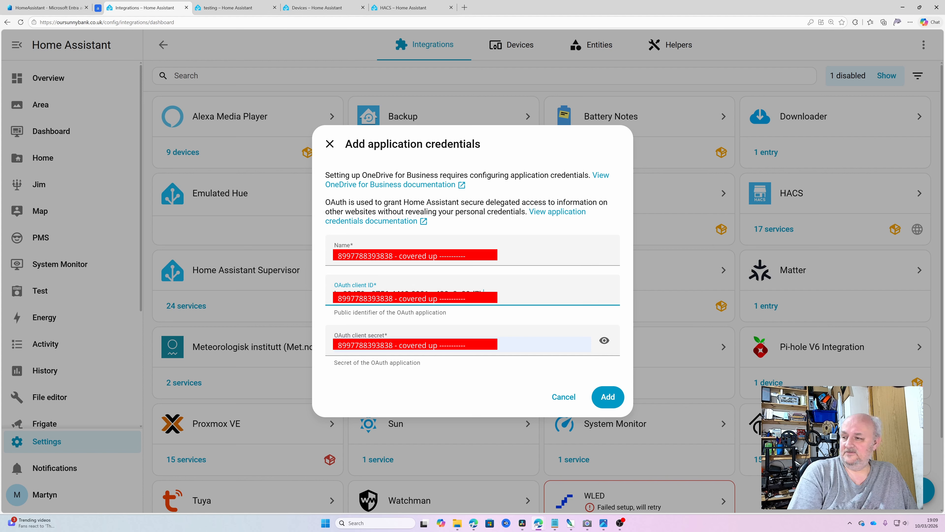
key(alt+Tab)
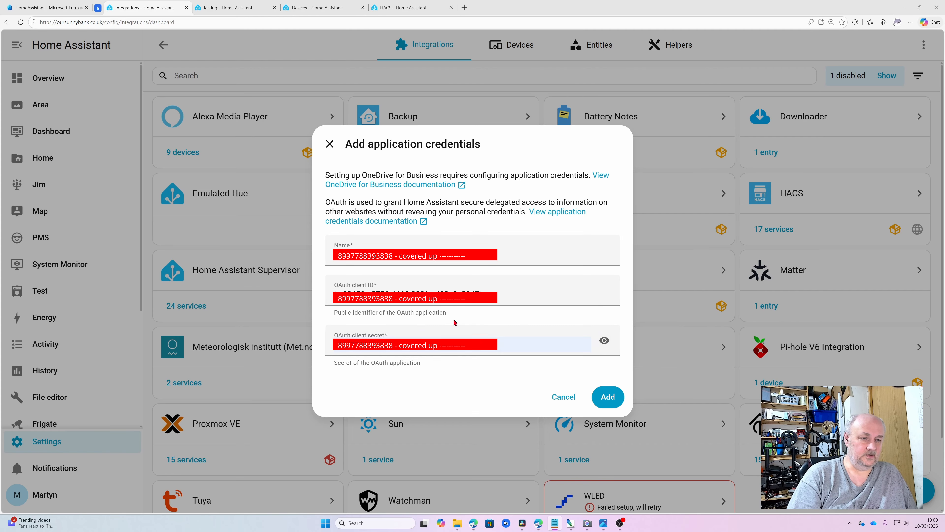
click(443, 341)
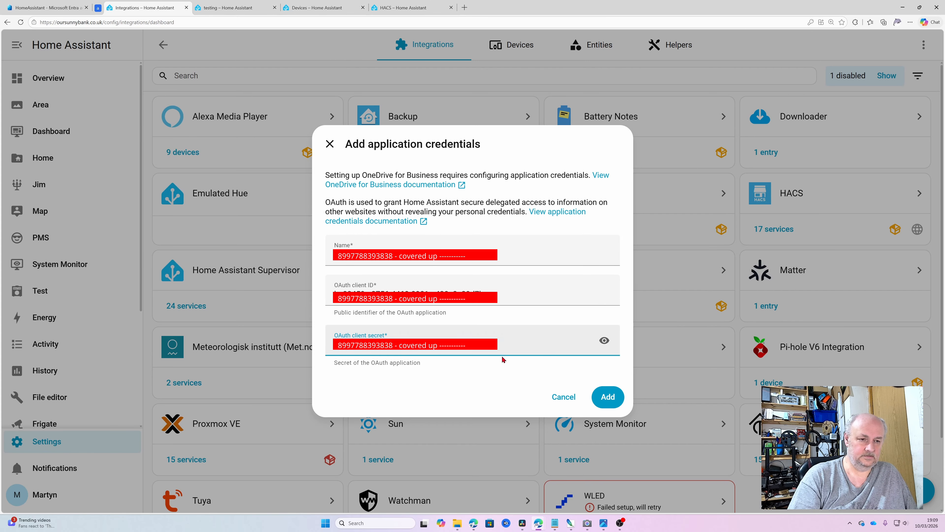
click(608, 397)
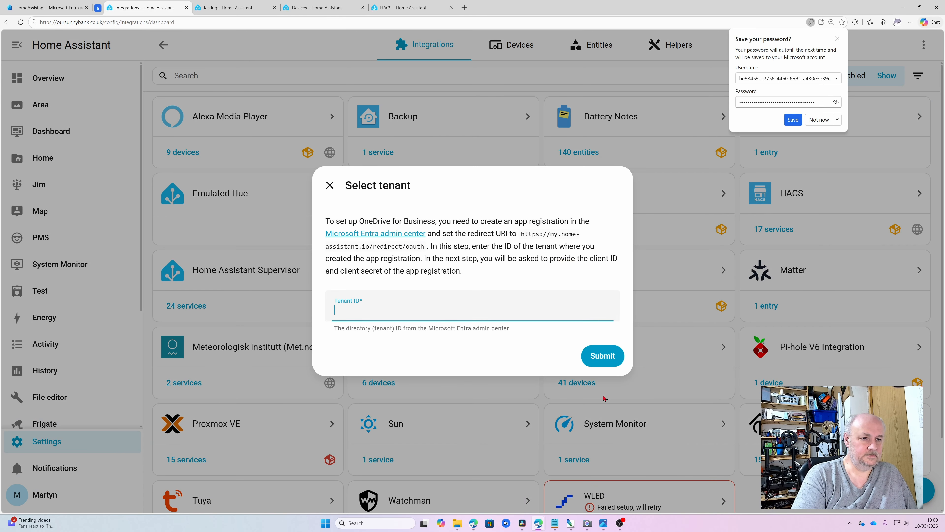
Step: Paste the Entra directory (tenant) ID into the Tenant ID field
key(ctrl+v)
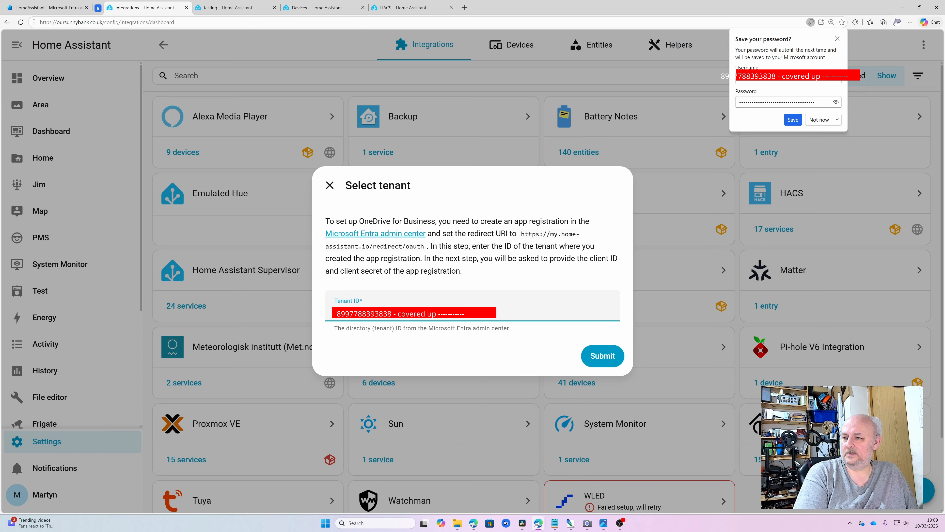
key(alt+Tab)
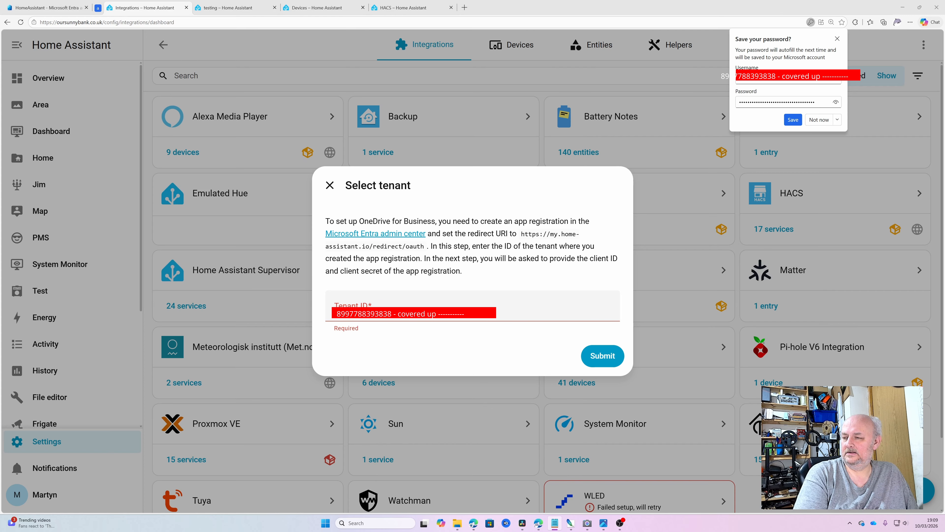
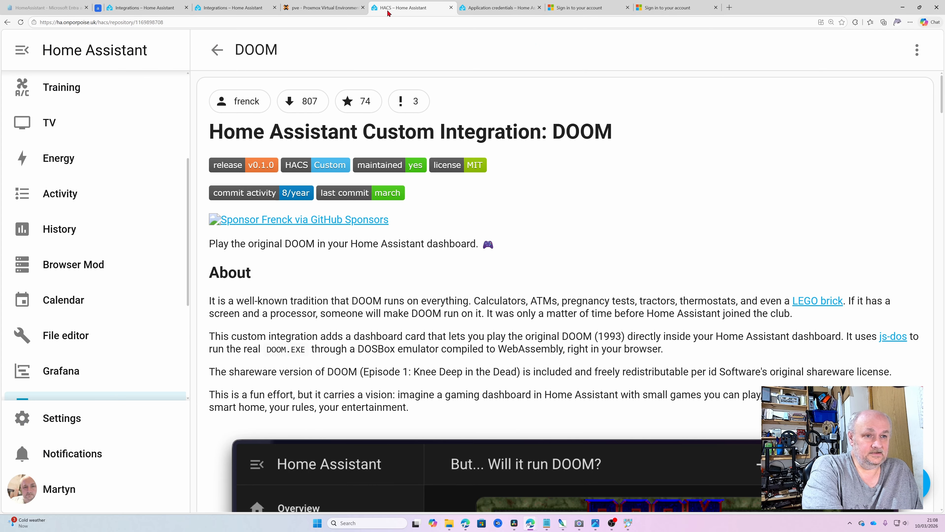
Step: Switch to the browser tab showing the Home Assistant Integrations dashboard
click(246, 10)
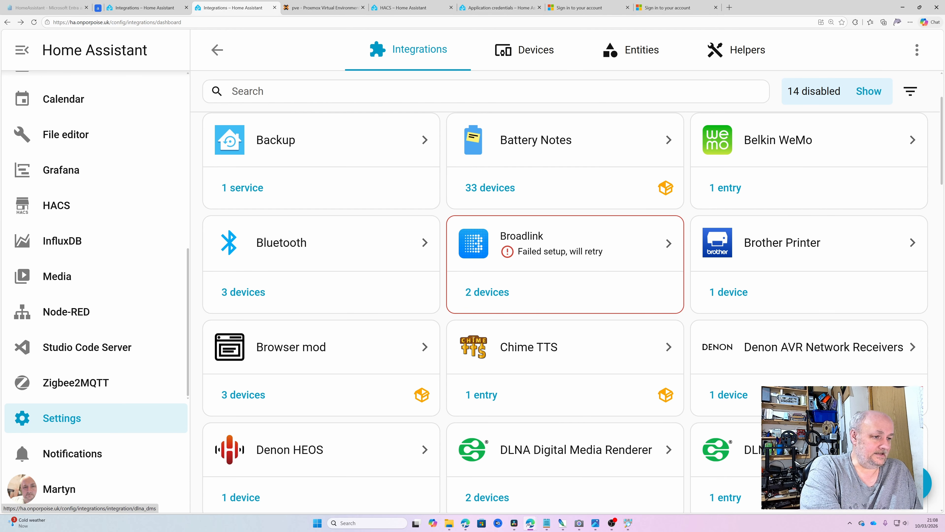
Step: Add a new integration by searching 'micro', choosing Microsoft, then OneDrive for Business
click(871, 483)
text(micro)
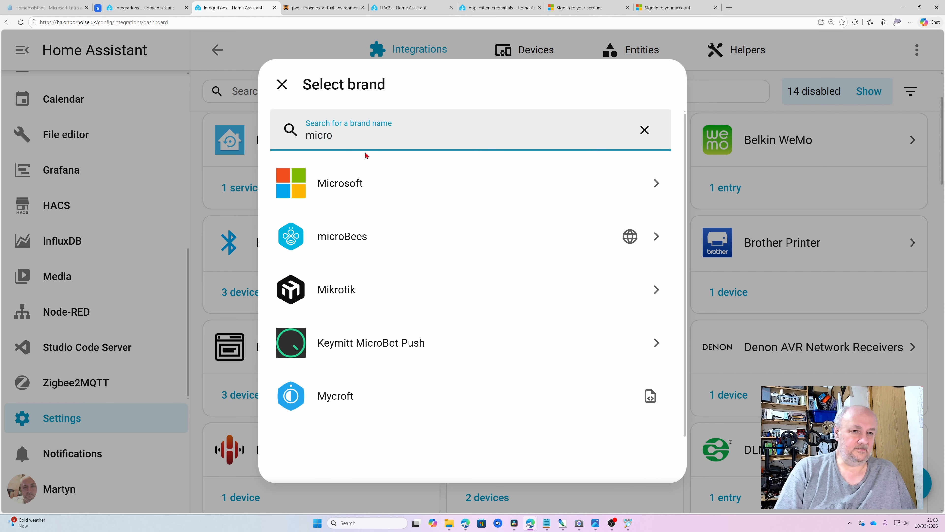
click(369, 182)
scroll(376, 309, down, 5)
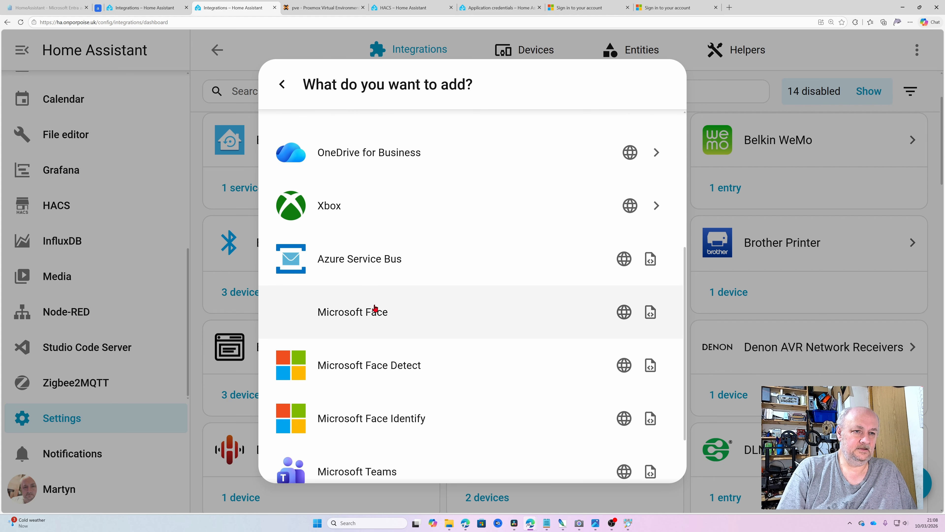
scroll(376, 307, up, 2)
click(386, 236)
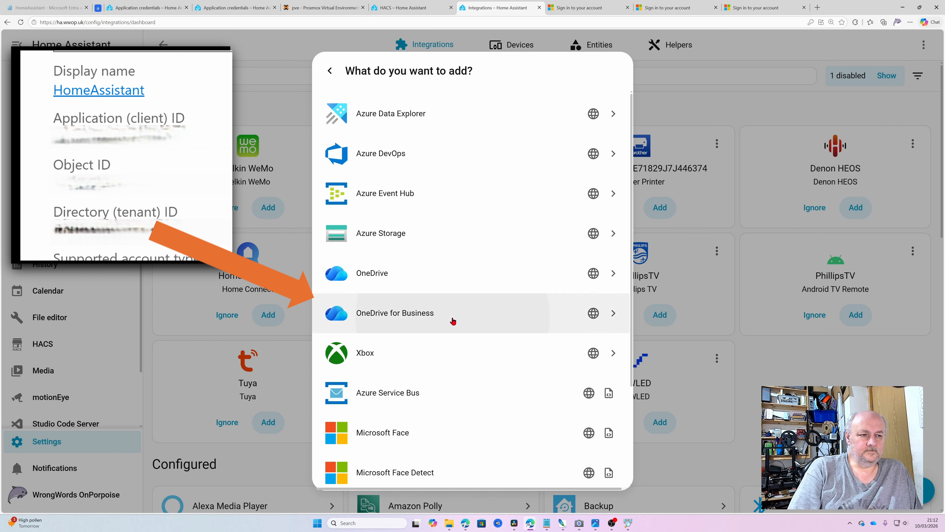
Step: Paste the tenant ID copied from the notes into the Tenant ID field and submit
click(453, 320)
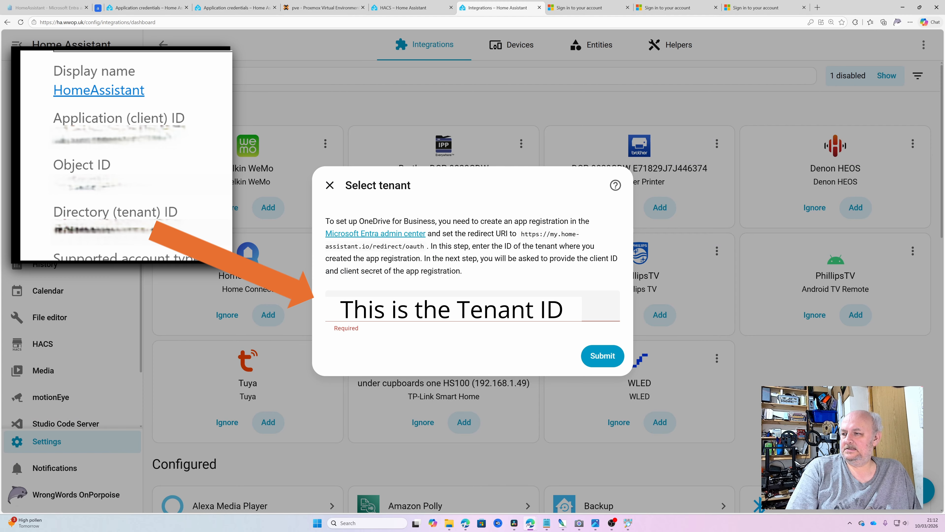
key(alt+Tab)
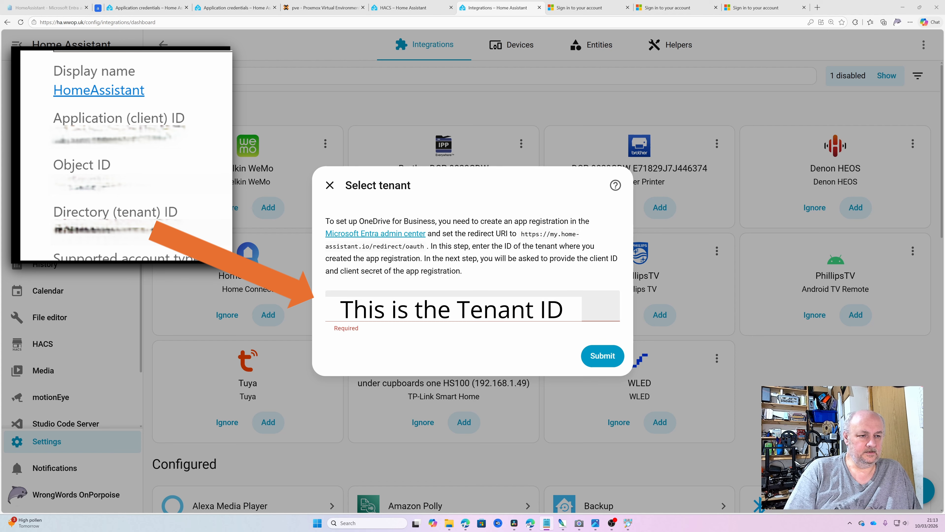
click(428, 310)
key(ctrl+v)
click(604, 363)
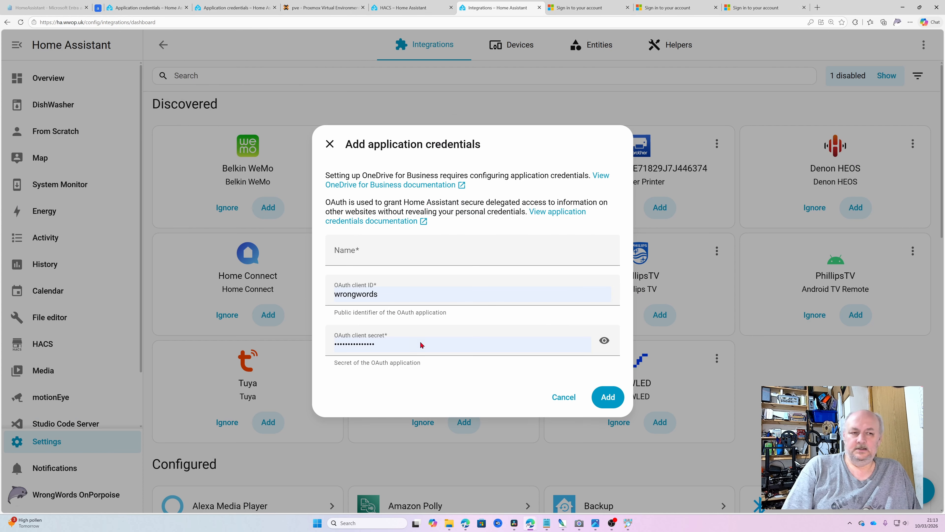
Step: Add application credentials named 'wwop' with the app's pasted client ID and client secret
click(408, 258)
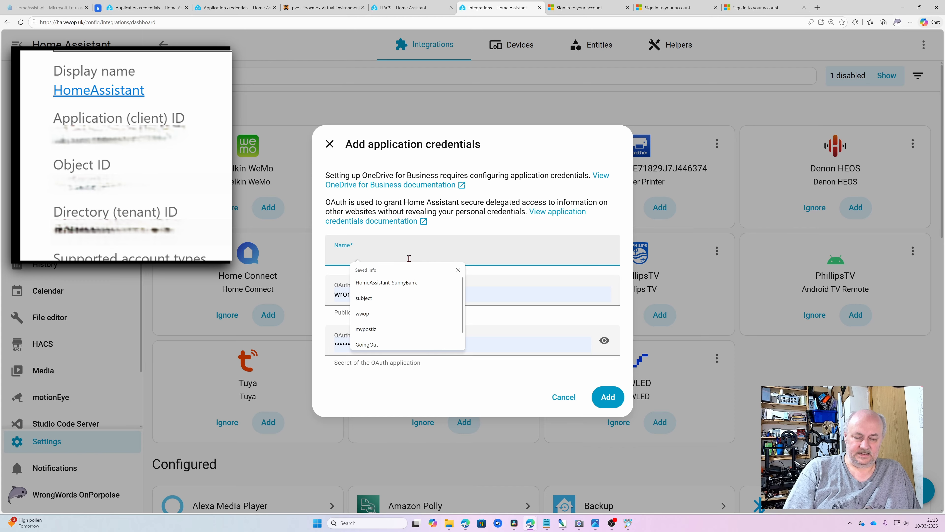
text(wwop)
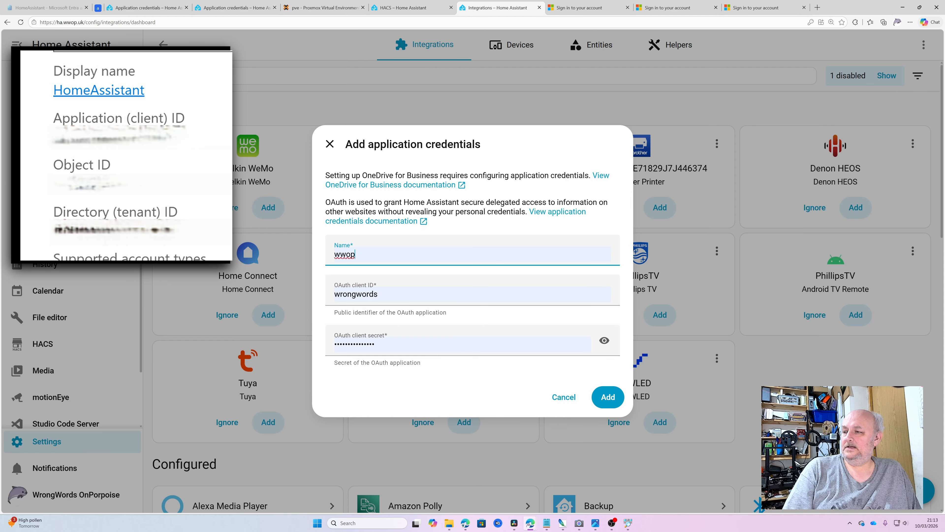
key(alt+Tab)
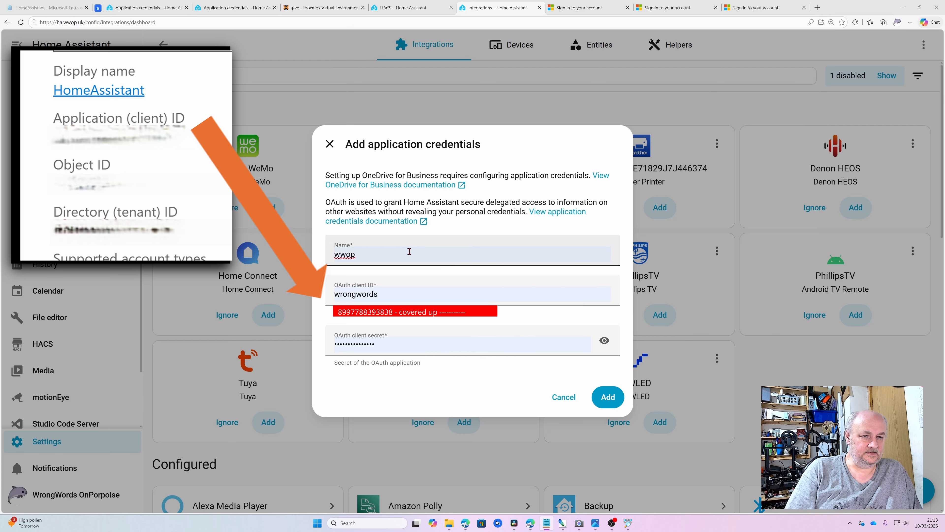
double_click(414, 299)
text(fb610759-1df9-4f1b-8694-5ad520b97206)
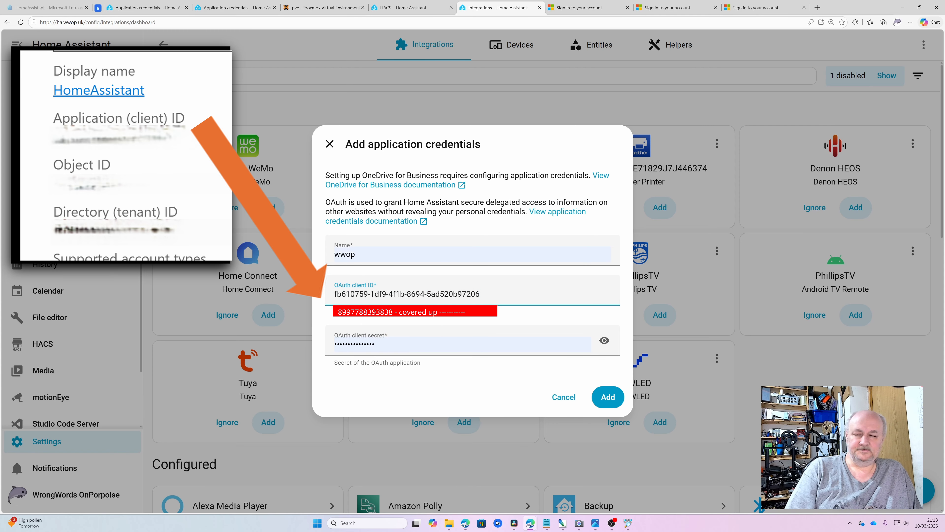
key(alt+Tab)
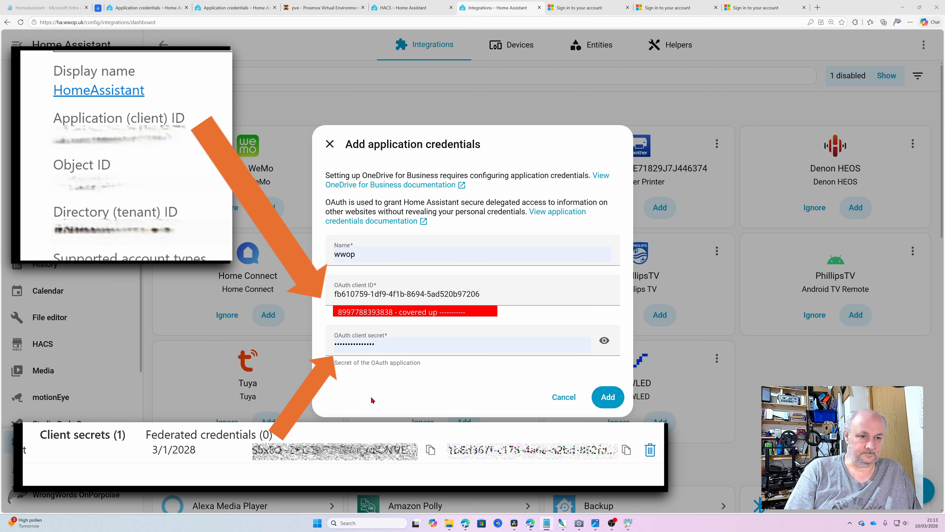
double_click(448, 346)
key(ctrl+v)
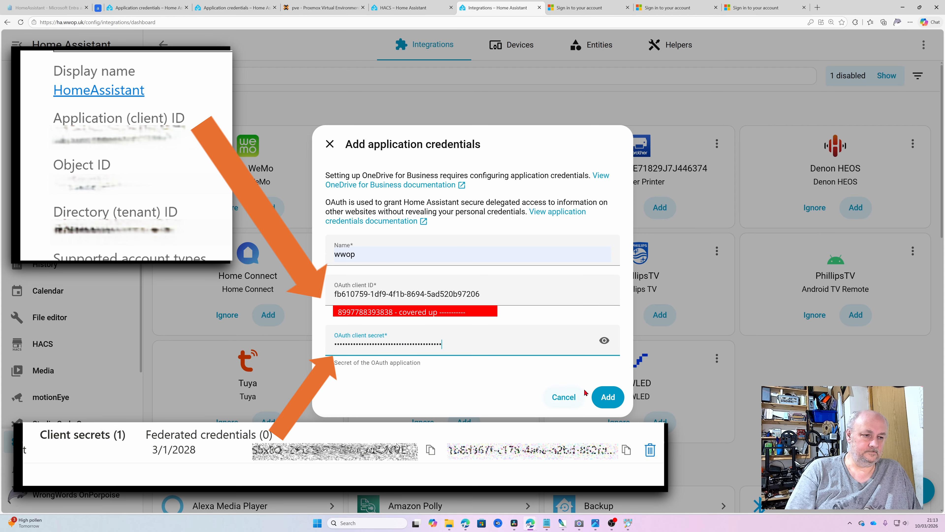
click(608, 397)
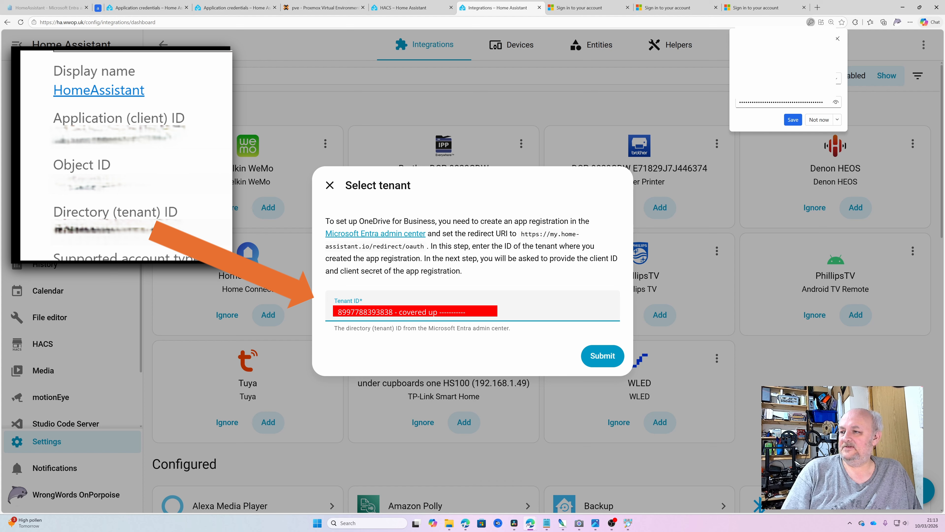
Step: Re-enter the tenant ID from the notes and submit it to begin account linking
key(alt+Tab)
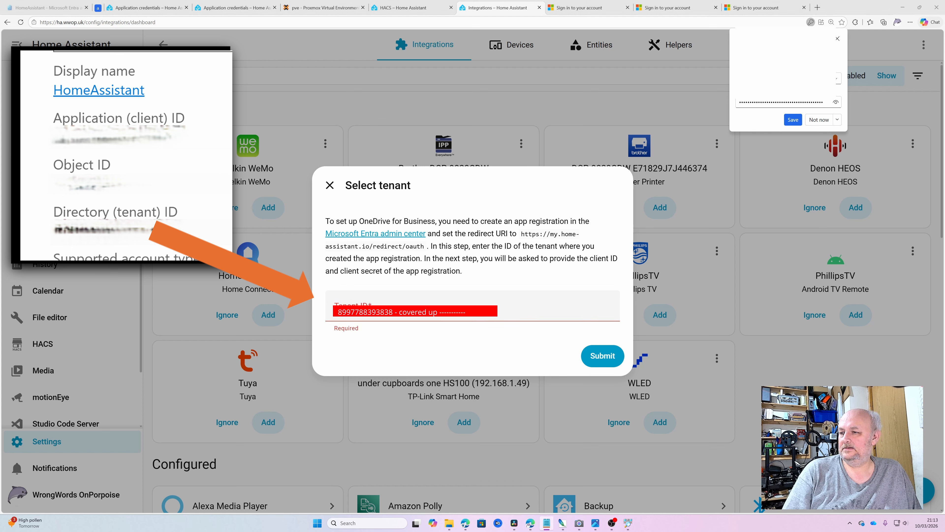
click(388, 304)
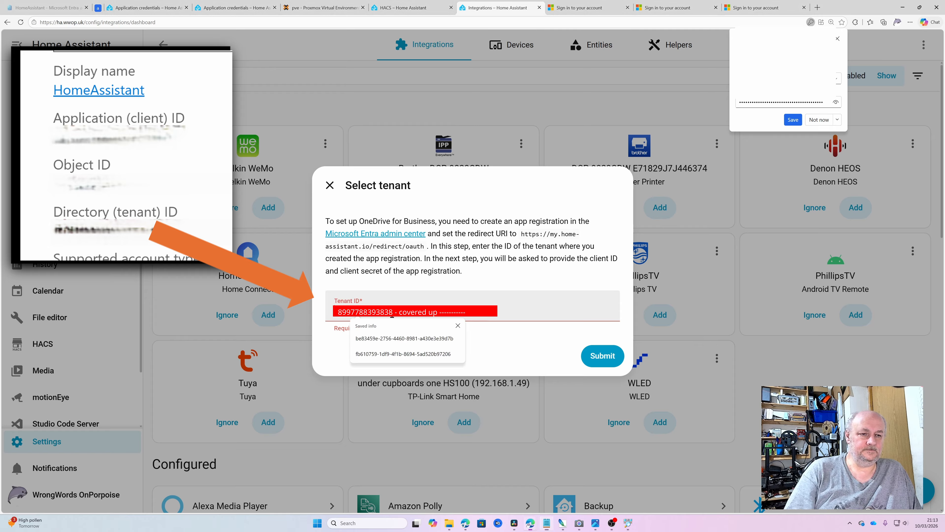
click(602, 356)
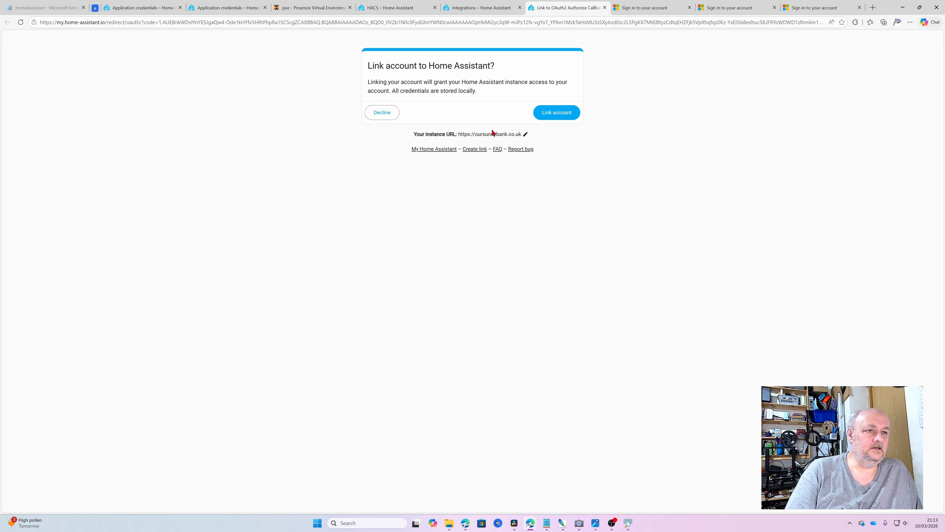
Step: Change the instance URL's domain to ha.wwop, save it, and link the Microsoft account
click(526, 138)
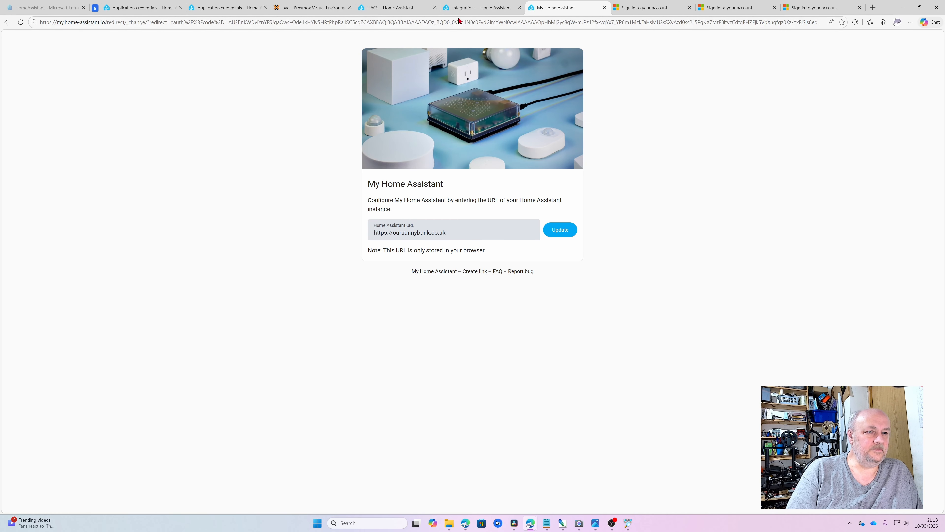
click(469, 232)
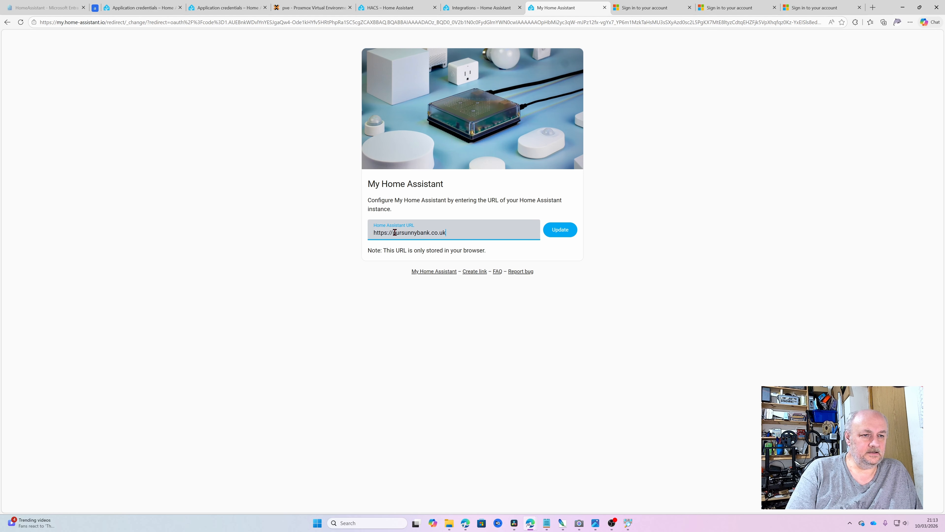
drag(396, 232, 481, 232)
key(BackSpace)
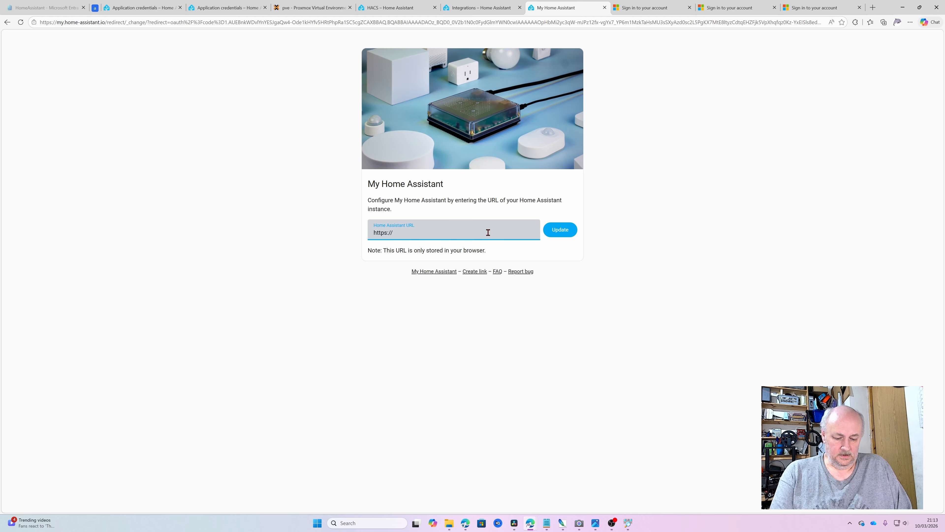
text(ha.wwop.uk)
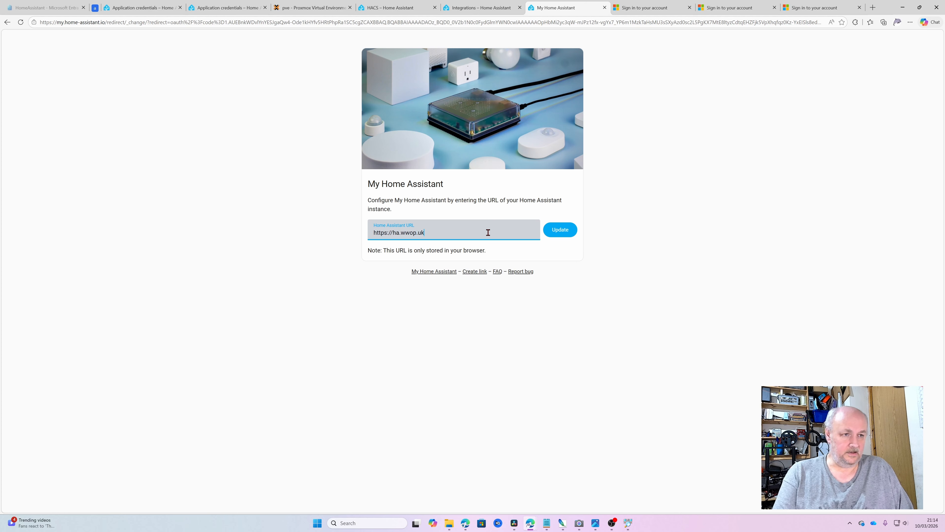
click(559, 229)
click(556, 113)
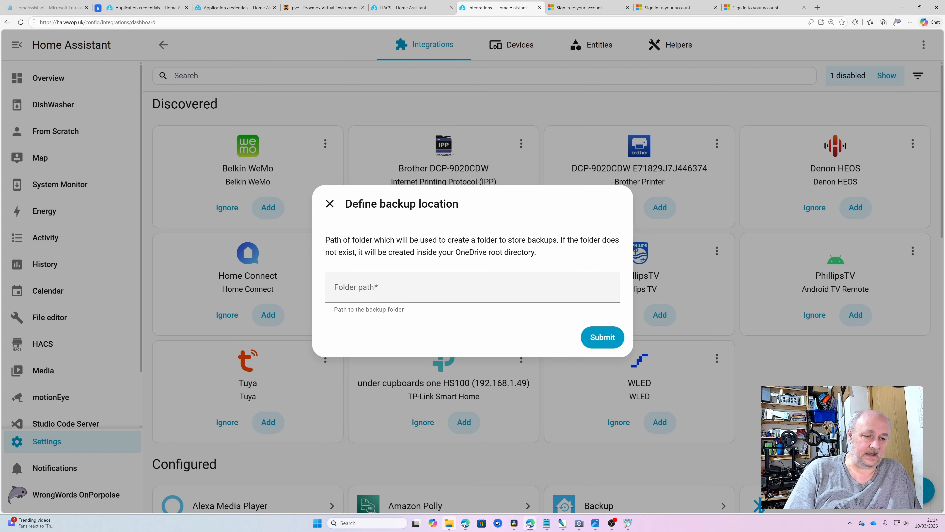
Step: Copy \HomeAssistant\wwop from File Explorer's address bar into Folder path and submit
click(450, 524)
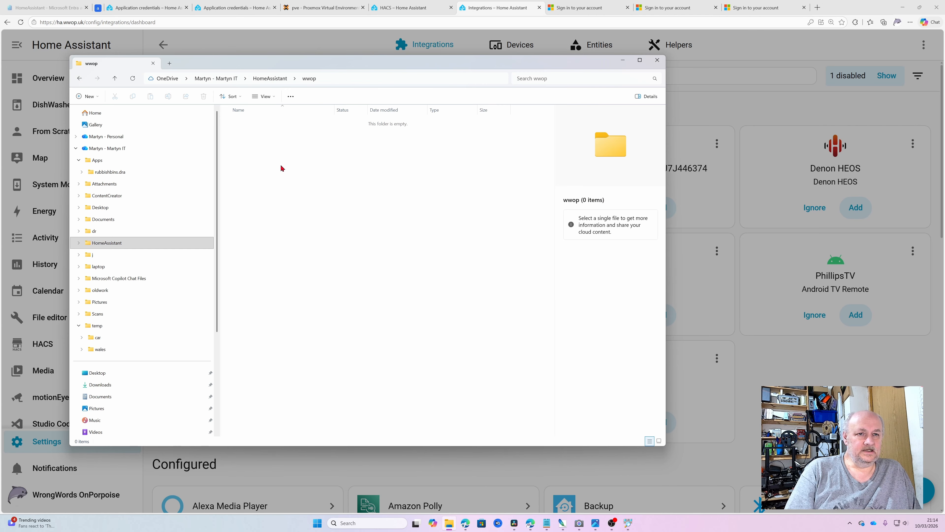
click(366, 78)
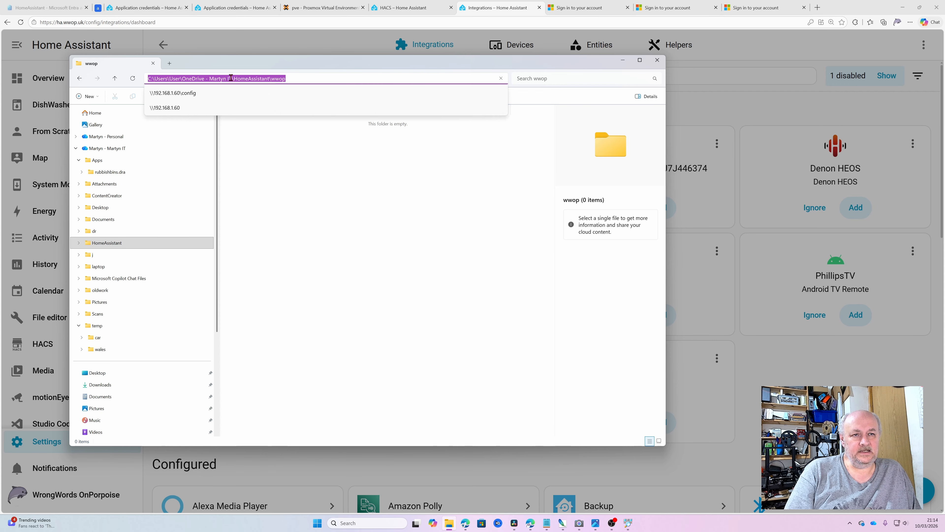
drag(231, 78, 349, 82)
key(ctrl+c)
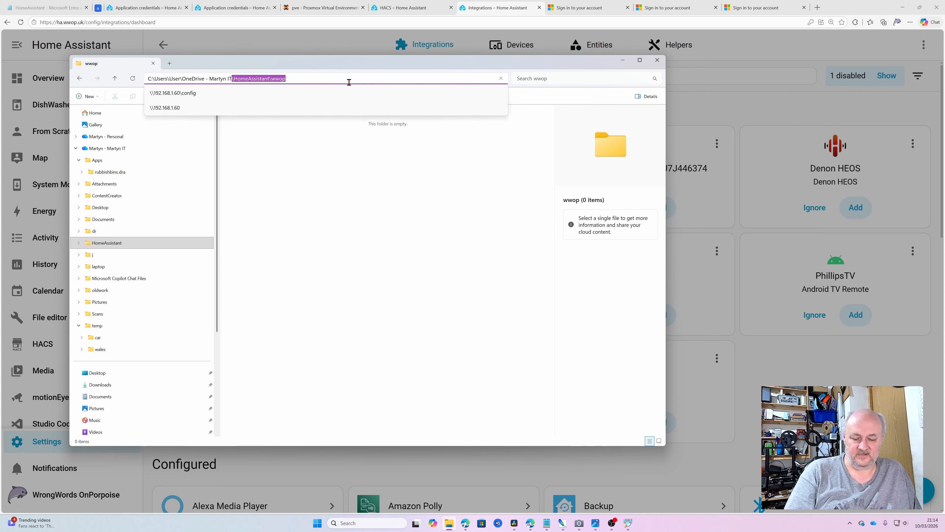
click(622, 60)
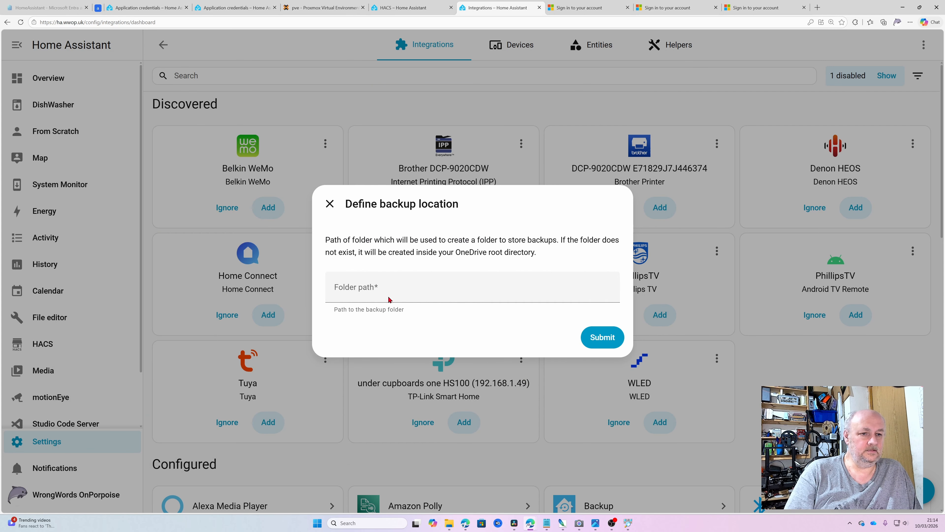
click(395, 291)
key(ctrl+v)
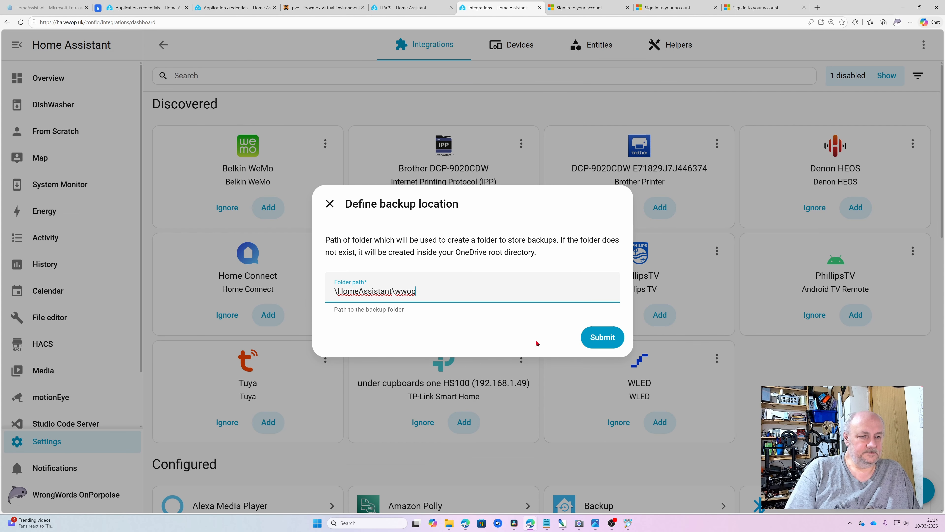
click(609, 338)
click(608, 338)
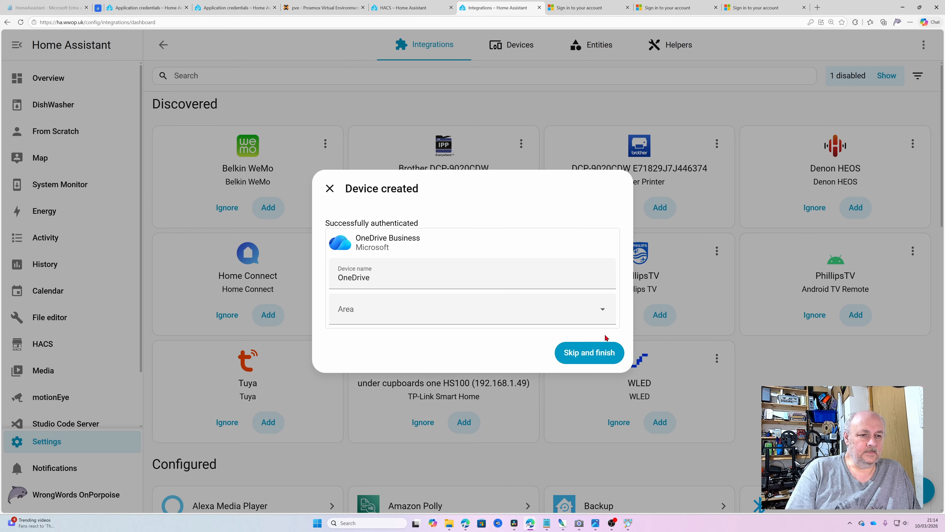
Step: Assign the new OneDrive device to the bathroom area and finish setup
click(533, 310)
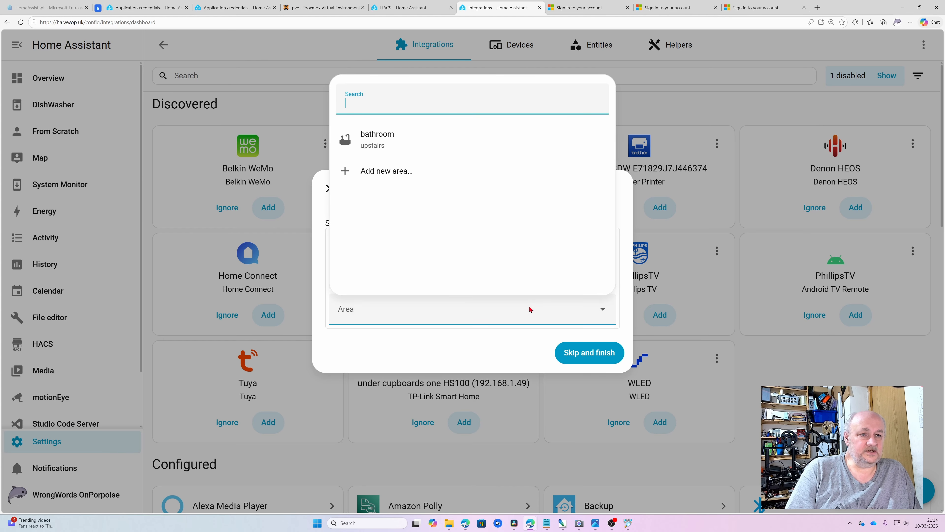
click(376, 138)
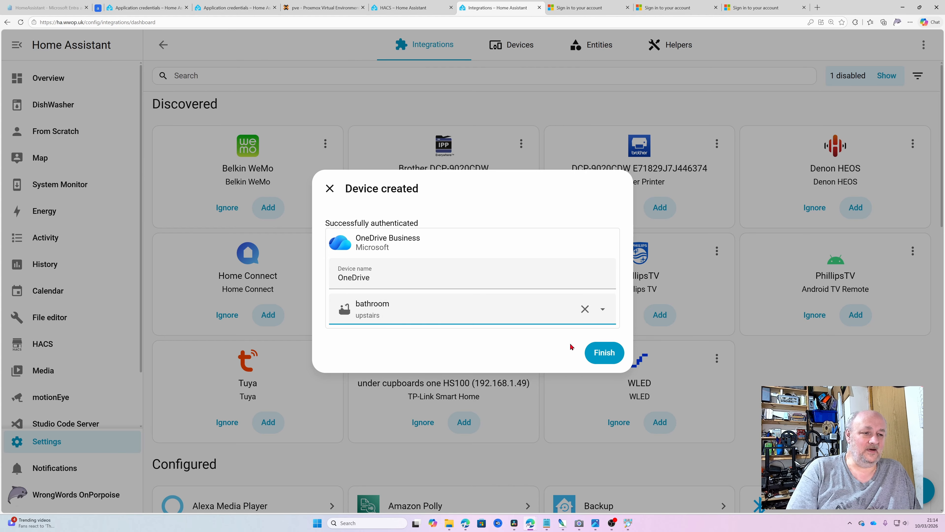
click(604, 354)
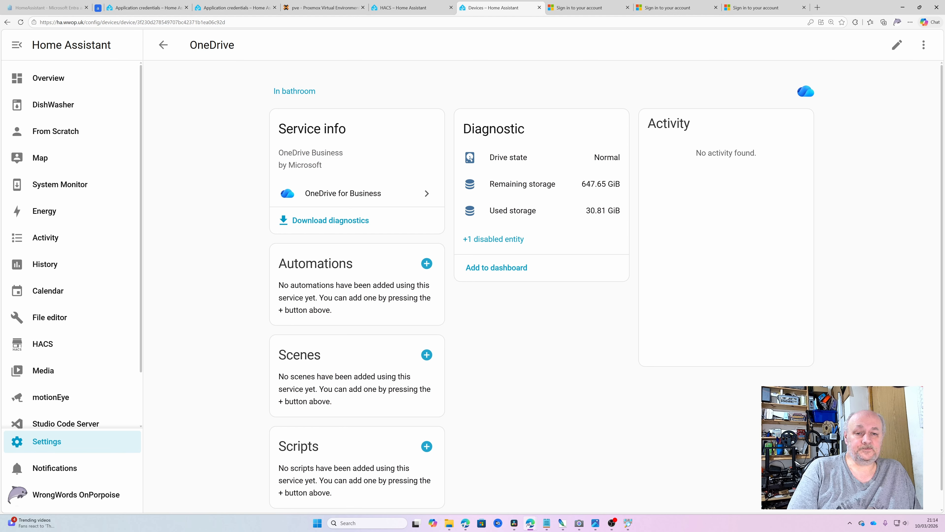
scroll(101, 291, down, 2)
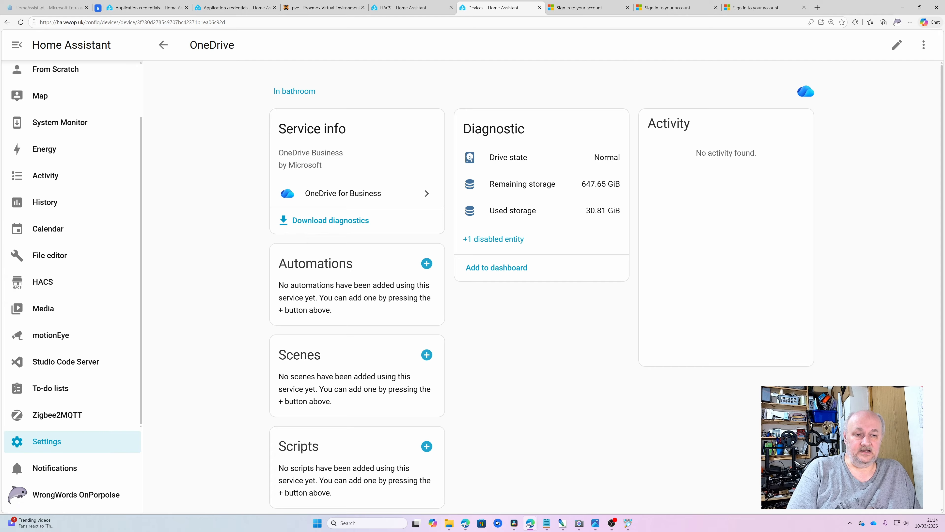
Step: Navigate from Settings through System to the Backups overview page
click(52, 442)
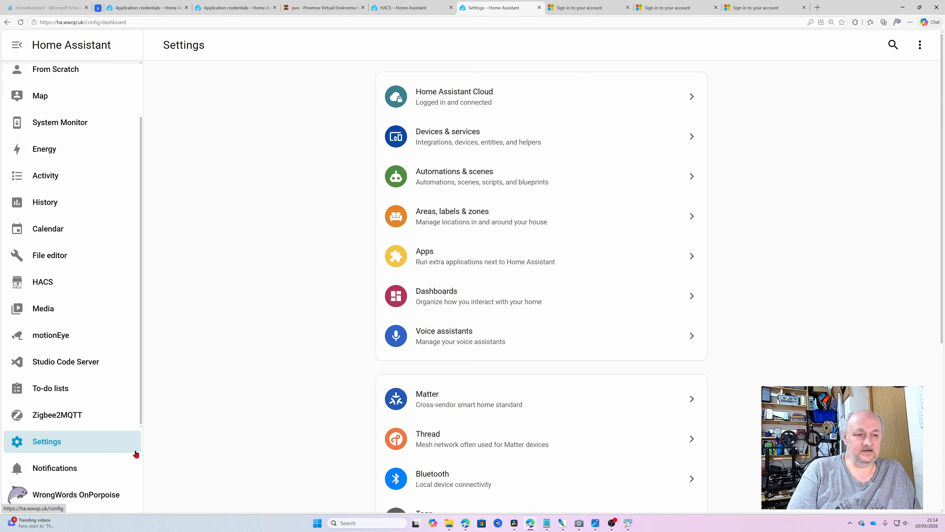
scroll(539, 350, down, 5)
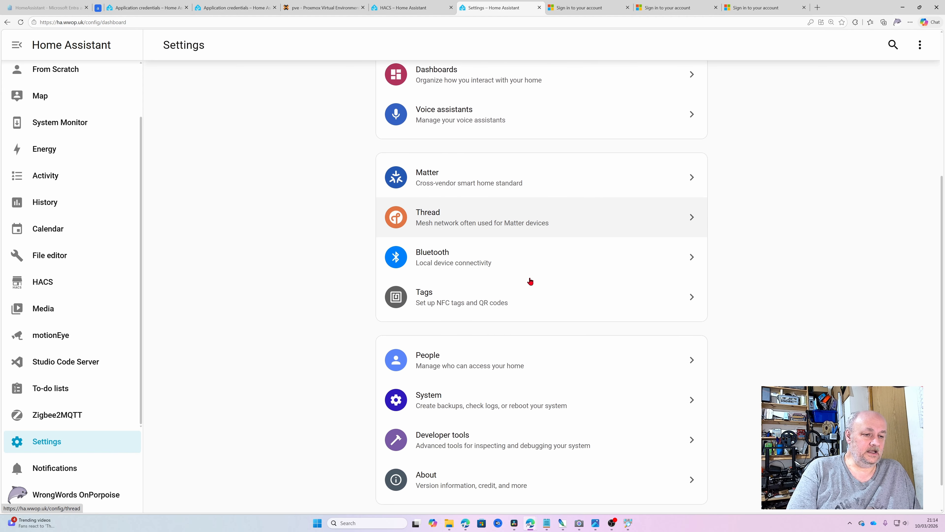
scroll(530, 281, down, 1)
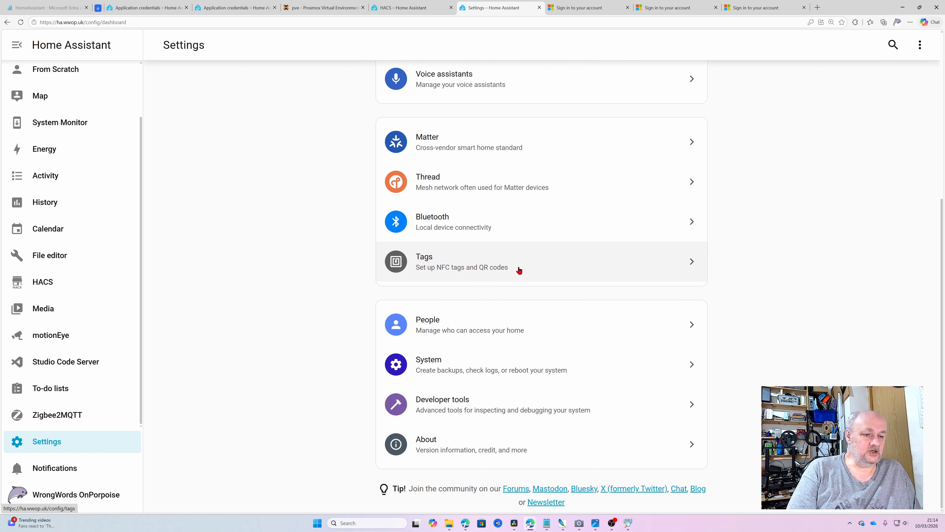
click(494, 378)
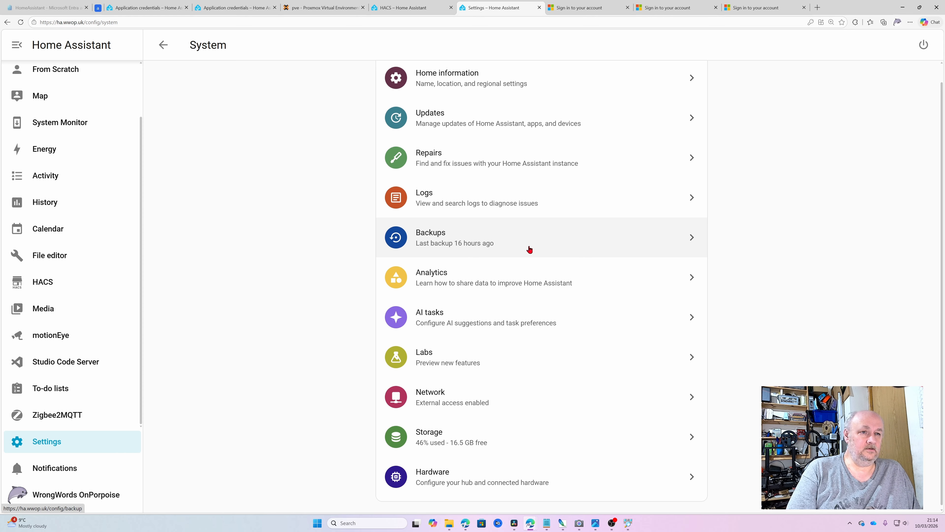
click(519, 255)
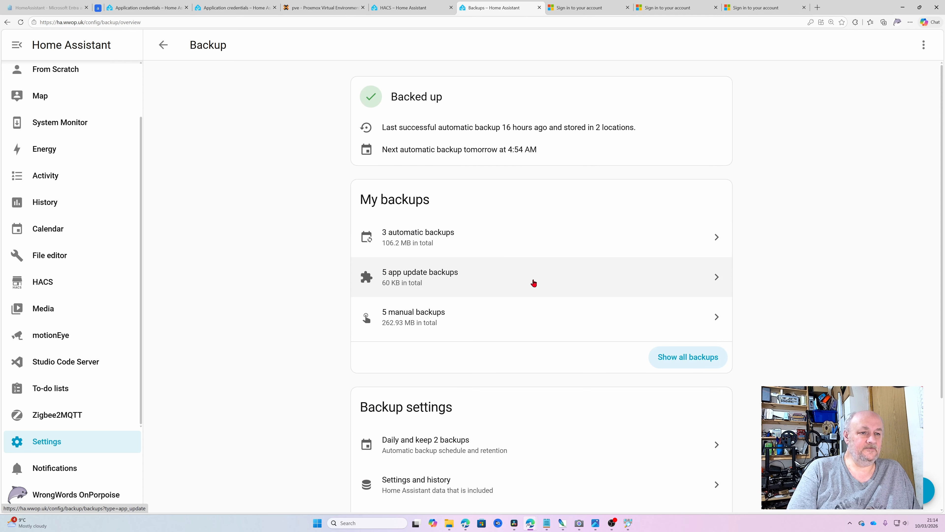
scroll(534, 230, down, 3)
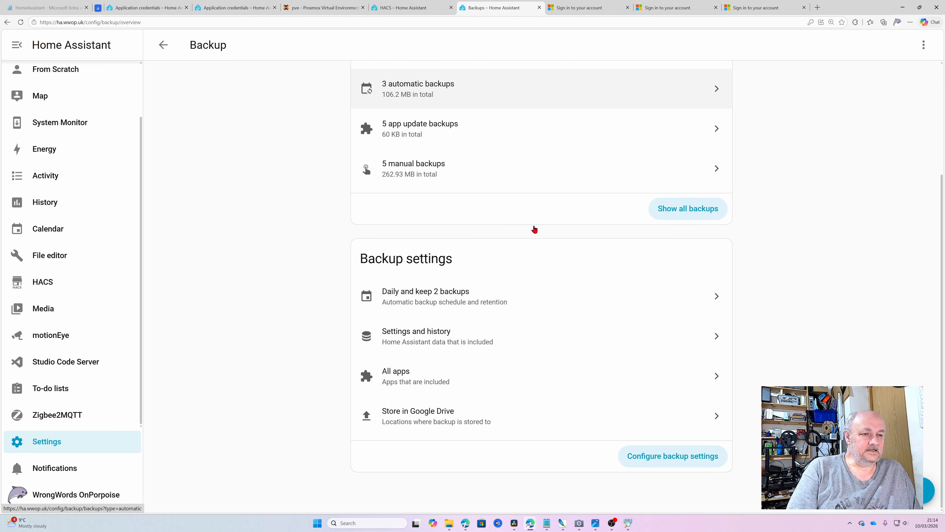
Step: In the daily keep-2 backup settings, replace Google Drive with OneDrive for Business as location
click(447, 303)
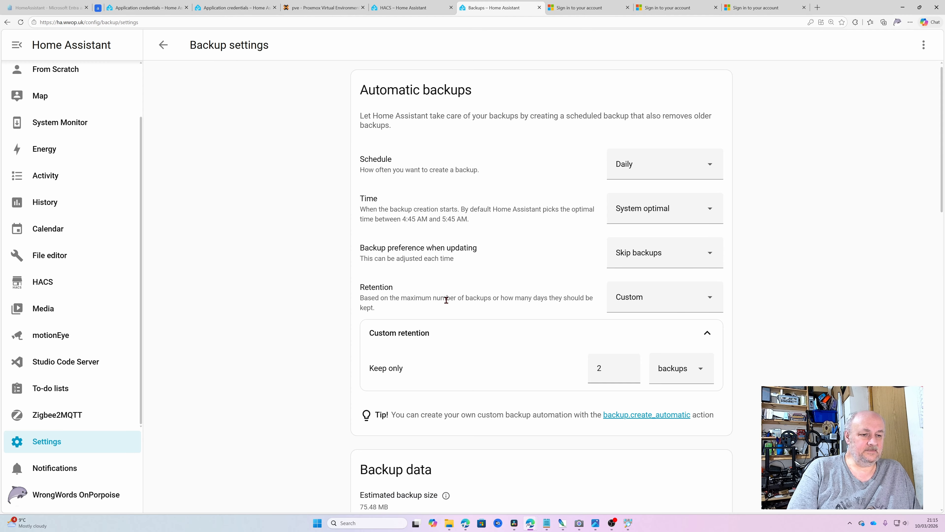
scroll(547, 294, down, 5)
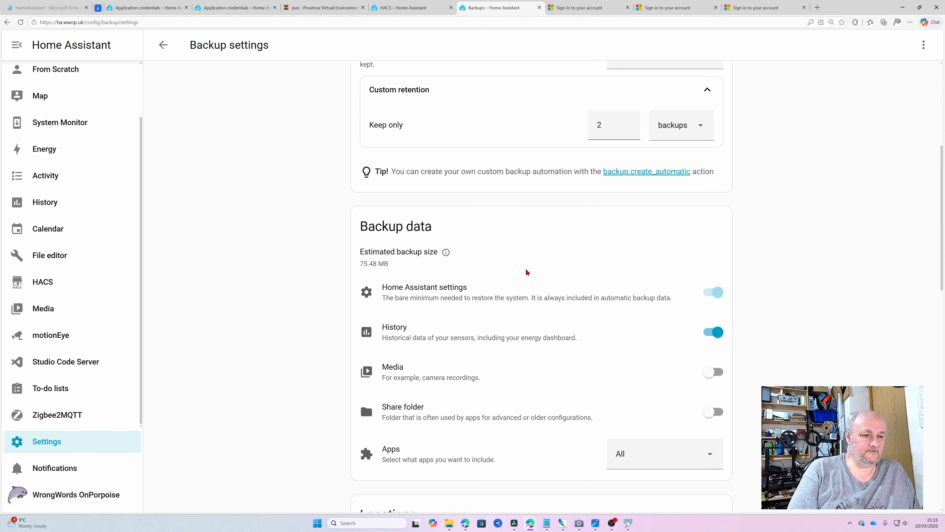
scroll(526, 272, down, 9)
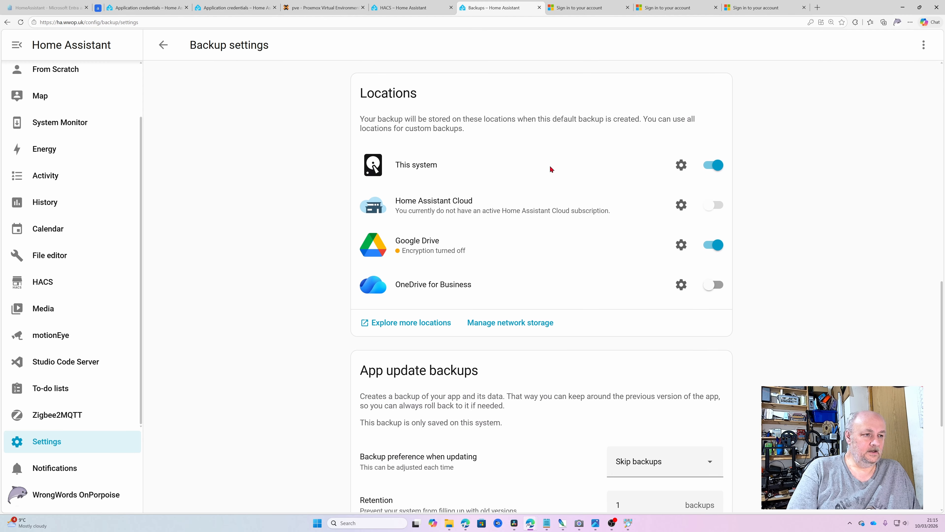
click(710, 248)
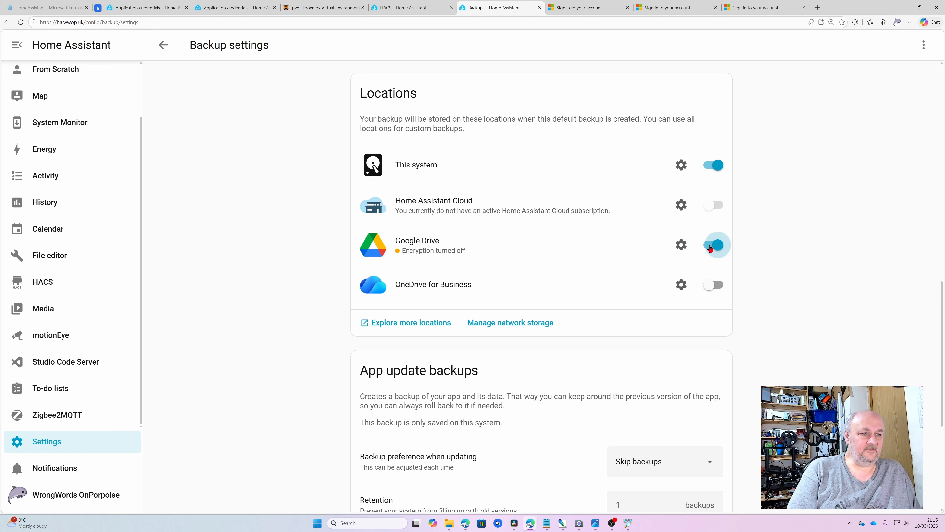
click(721, 285)
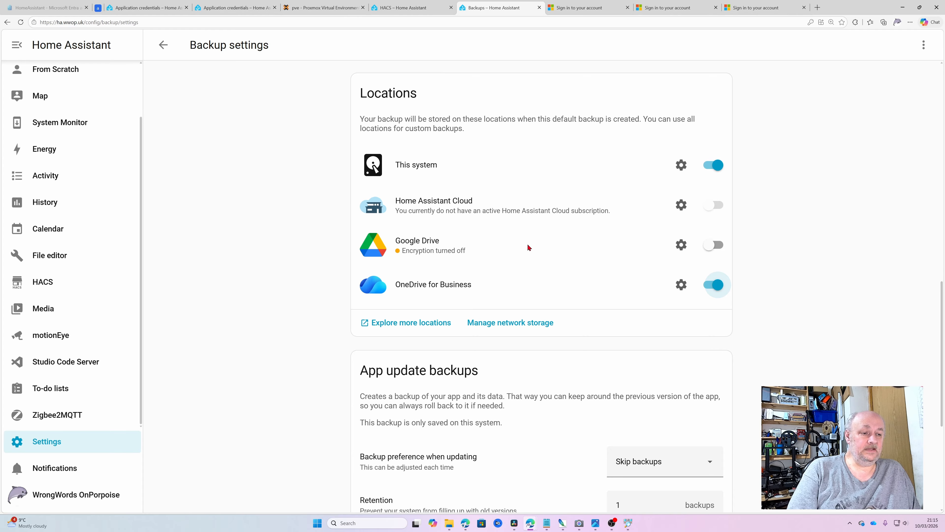
scroll(529, 247, down, 6)
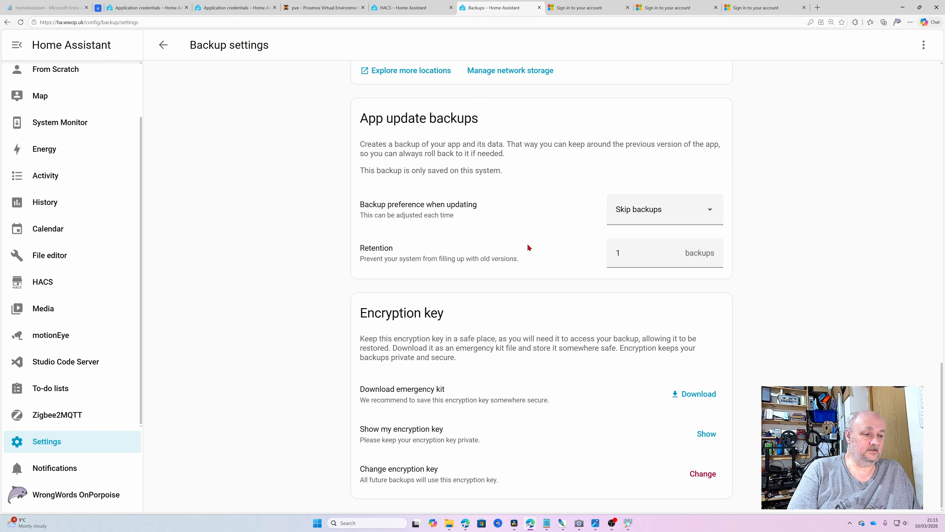
scroll(529, 247, up, 20)
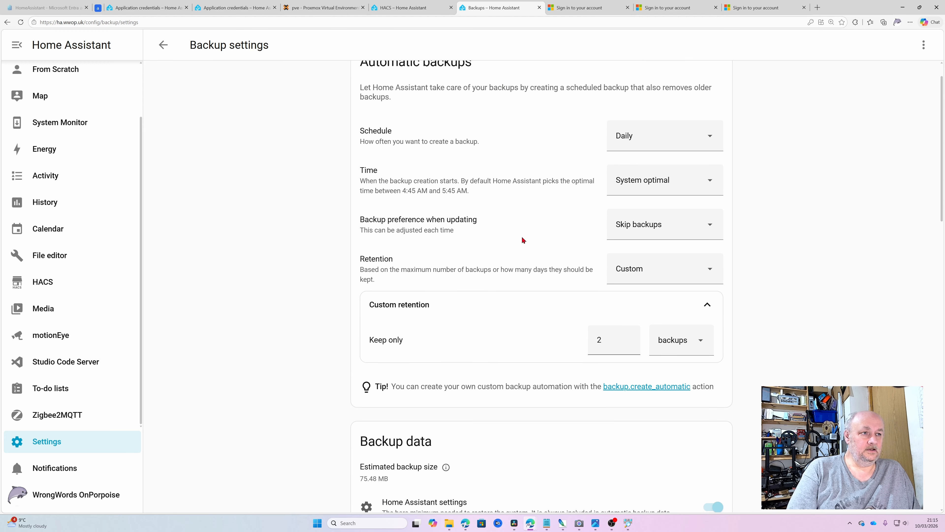
scroll(523, 240, down, 20)
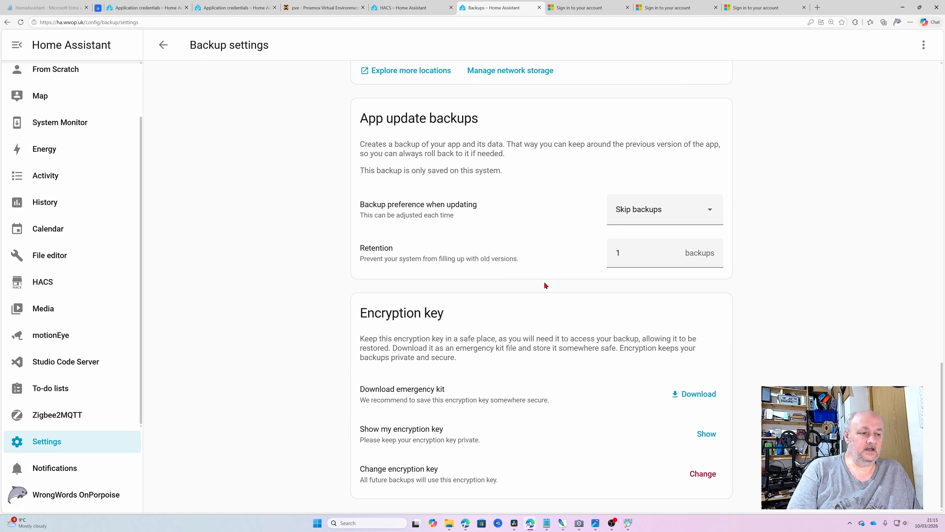
scroll(545, 285, up, 9)
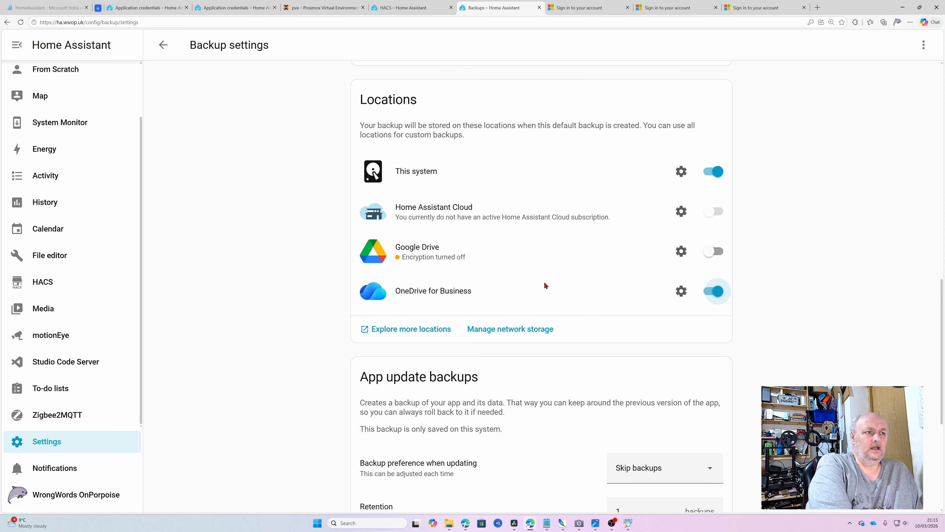
scroll(544, 286, up, 12)
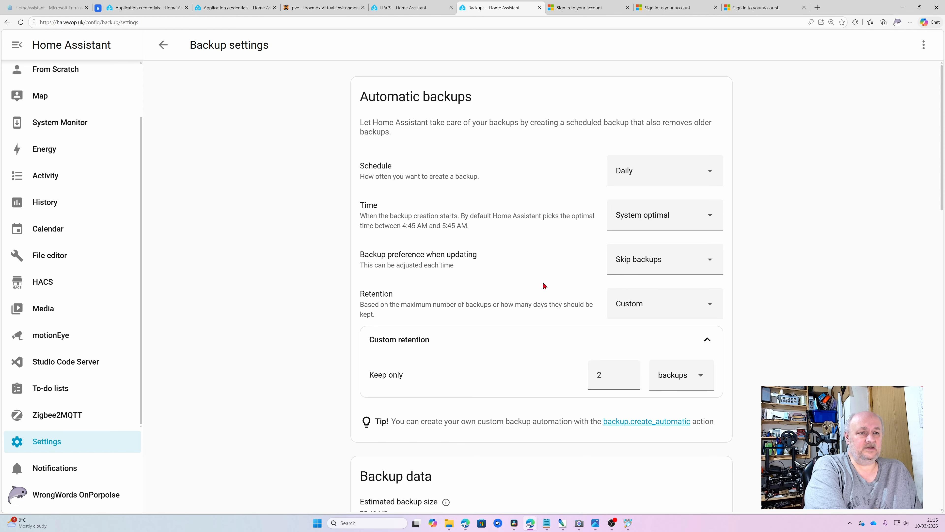
click(155, 51)
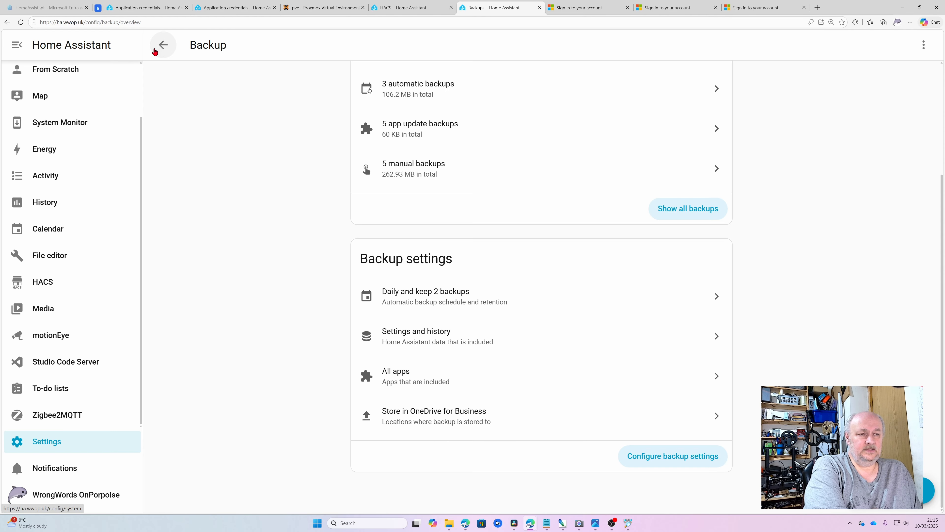
Step: Start a manual backup, keeping the default data choice of settings and History without Media or Share
scroll(299, 186, up, 4)
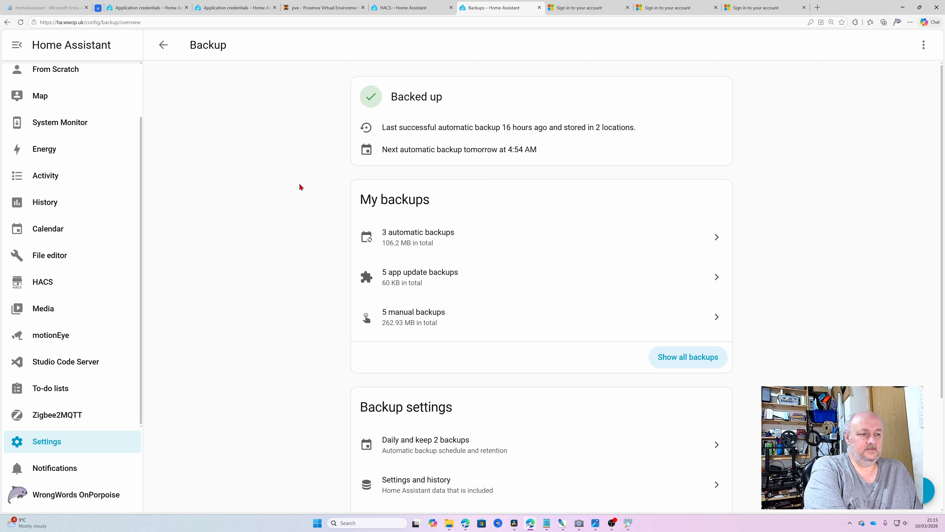
click(928, 501)
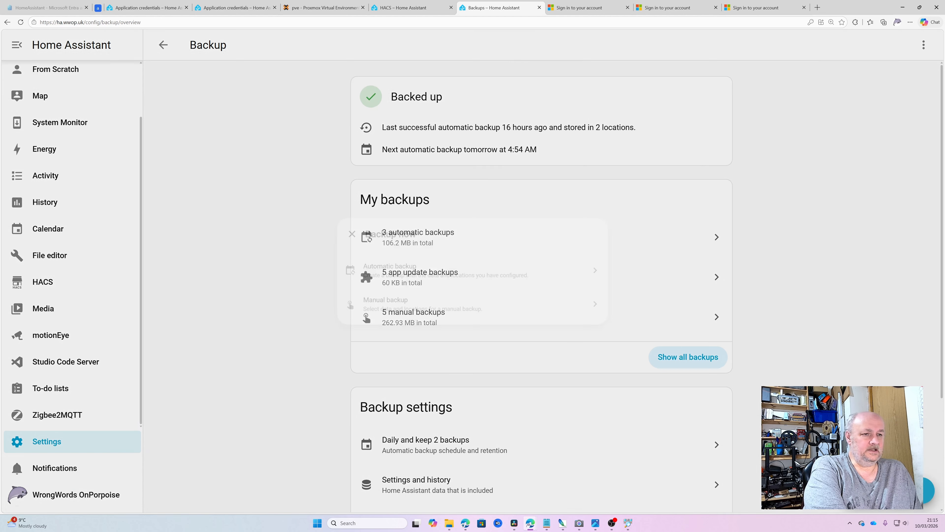
click(454, 314)
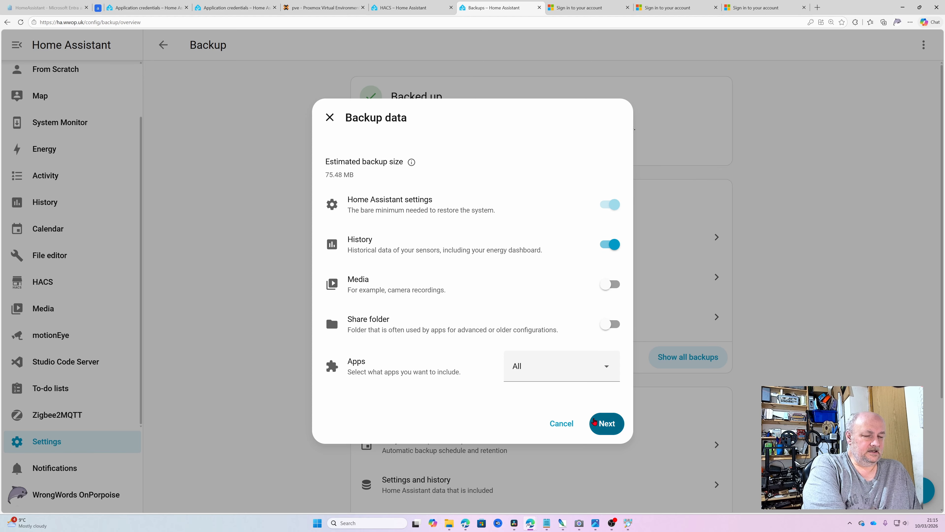
click(605, 426)
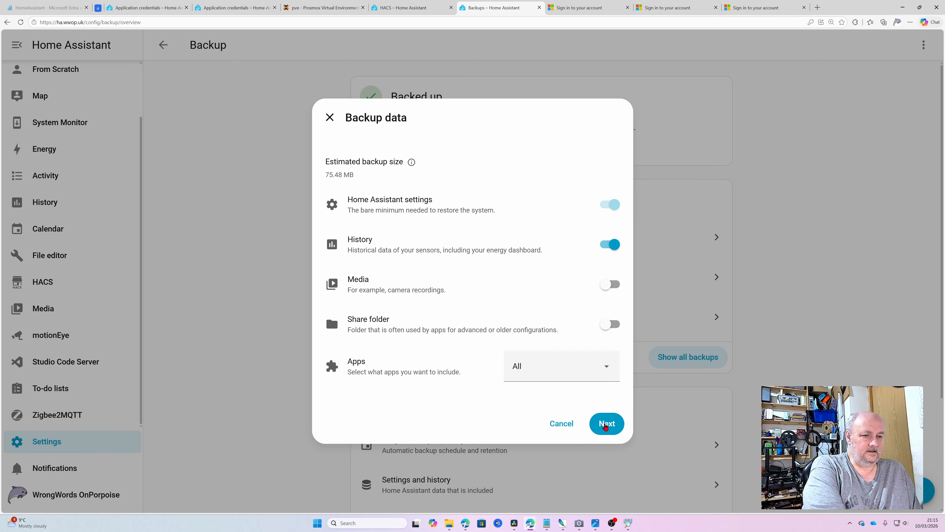
click(569, 254)
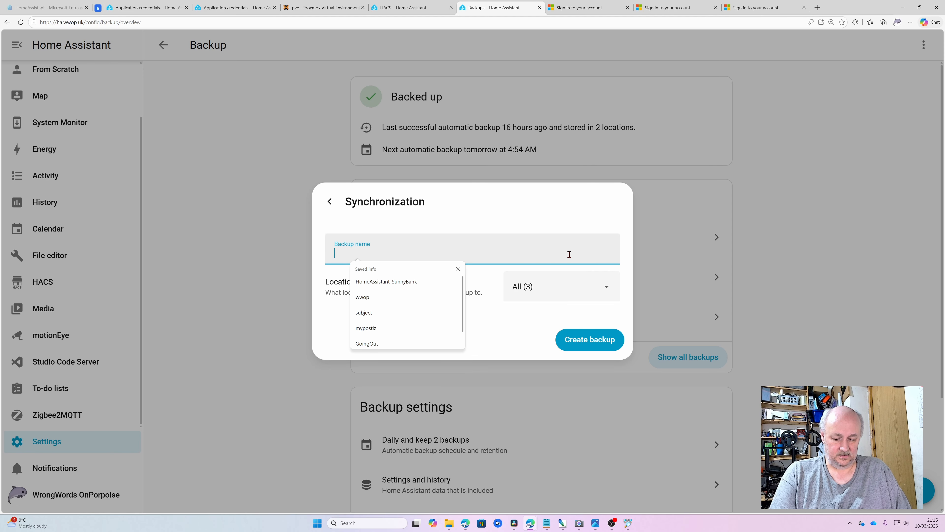
Step: Name the backup 'test', set custom locations with only OneDrive for Business, and create it
text(test)
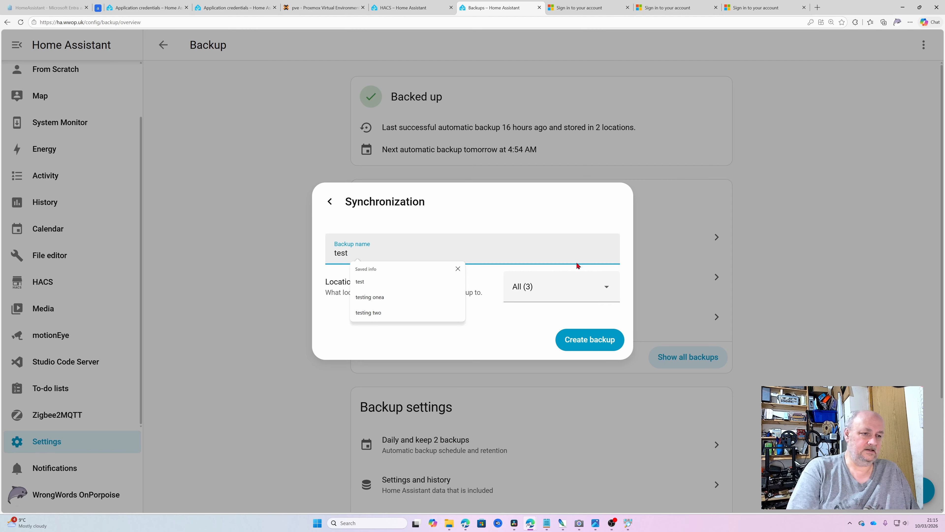
click(606, 298)
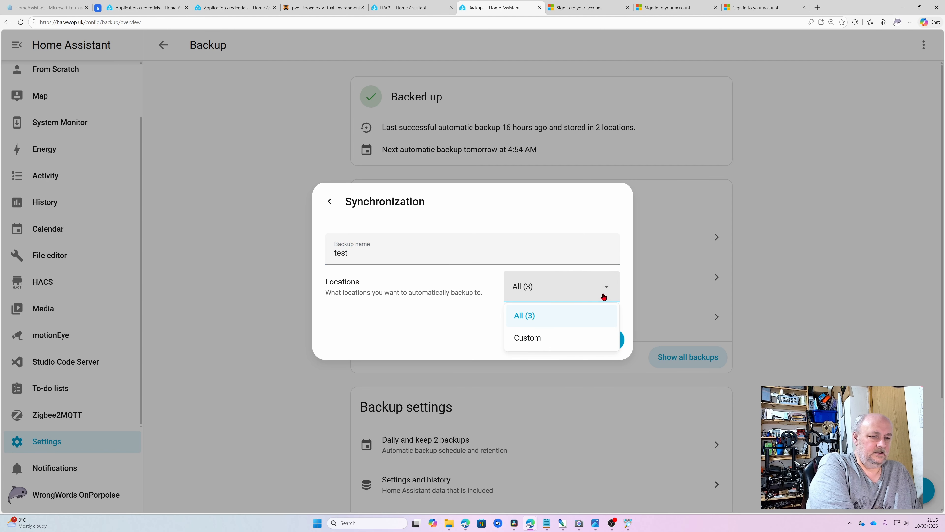
click(516, 340)
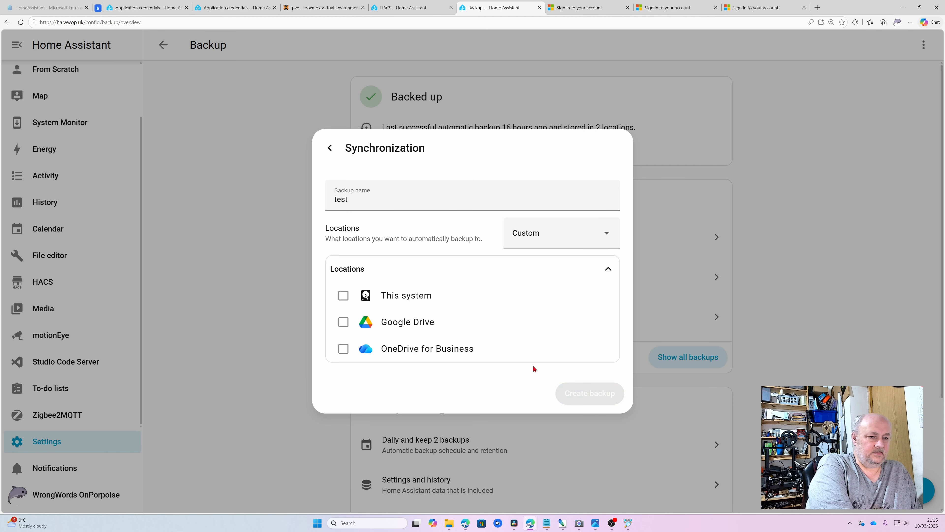
click(343, 349)
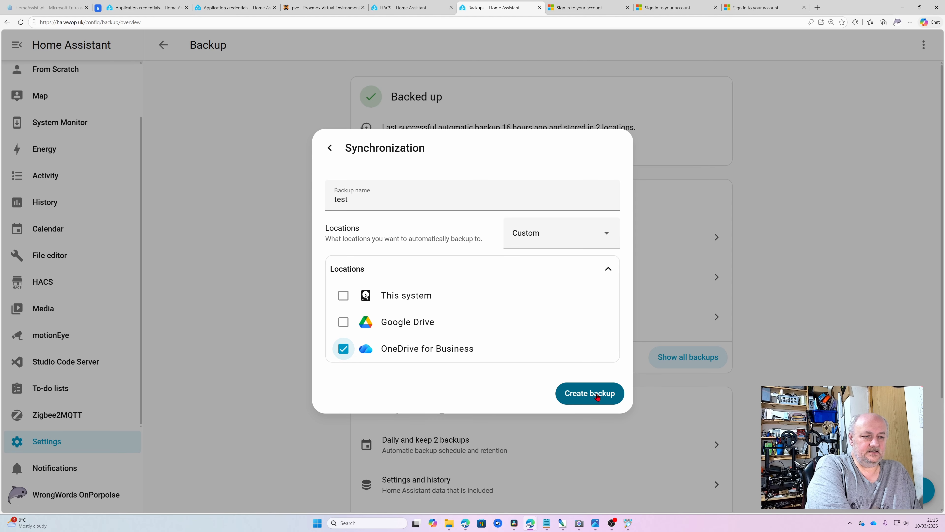
click(597, 396)
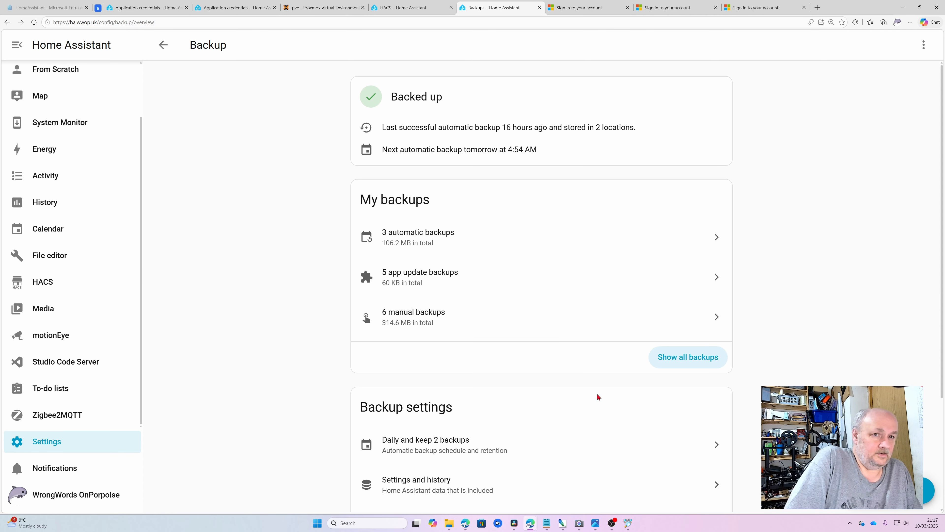
Step: Review the Backup page showing 6 manual backups, then return to System settings
scroll(590, 383, down, 4)
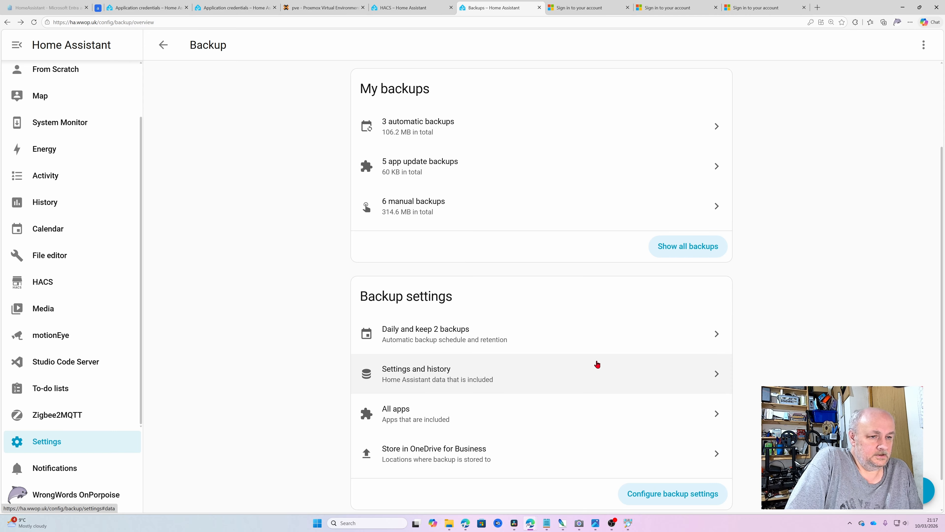
scroll(603, 354, up, 4)
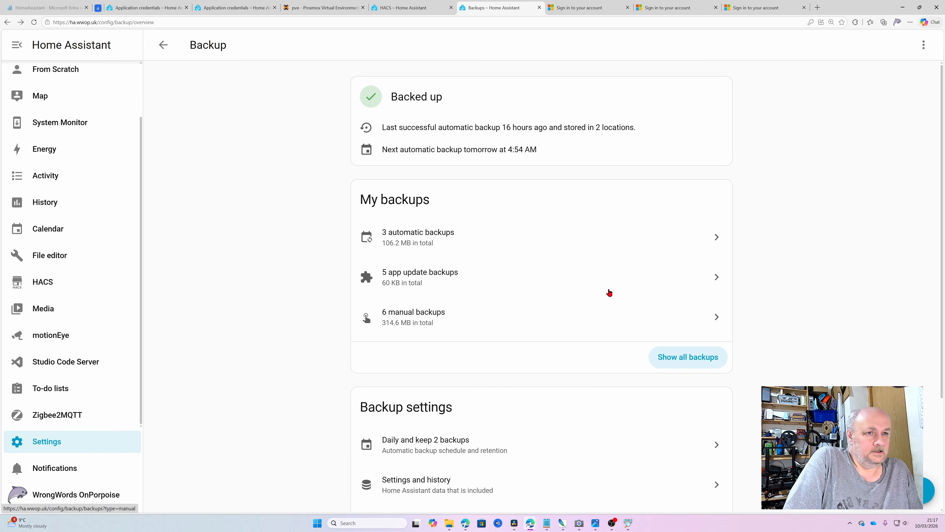
click(167, 53)
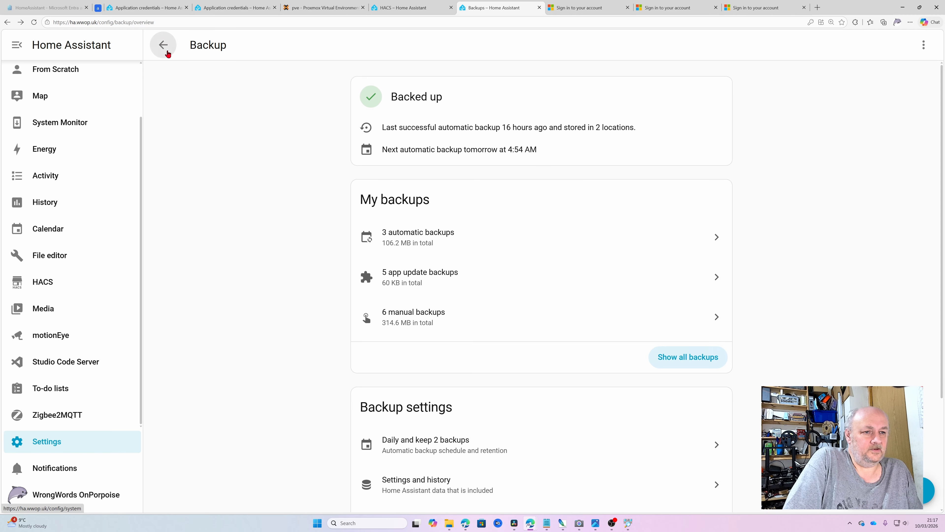